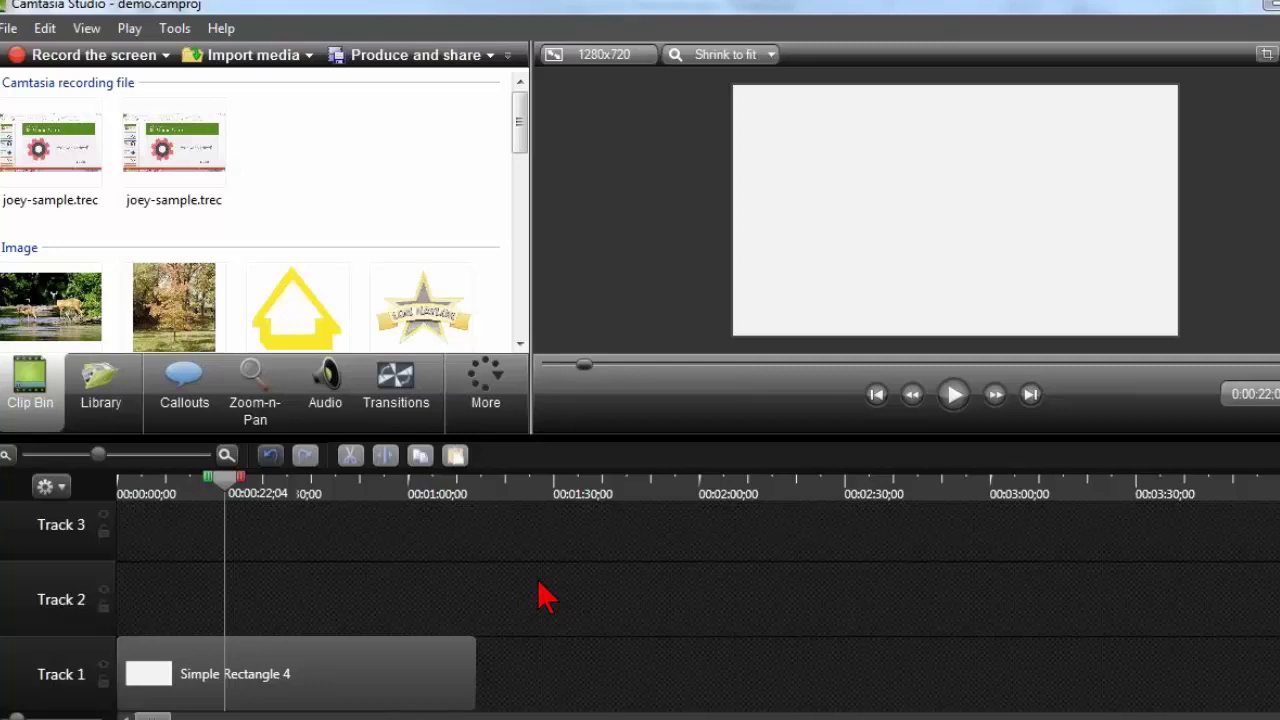
- At the 0:33 mark, select the Simple Rectangle 4 clip and show its callout shape and text options
left_click(280, 487)
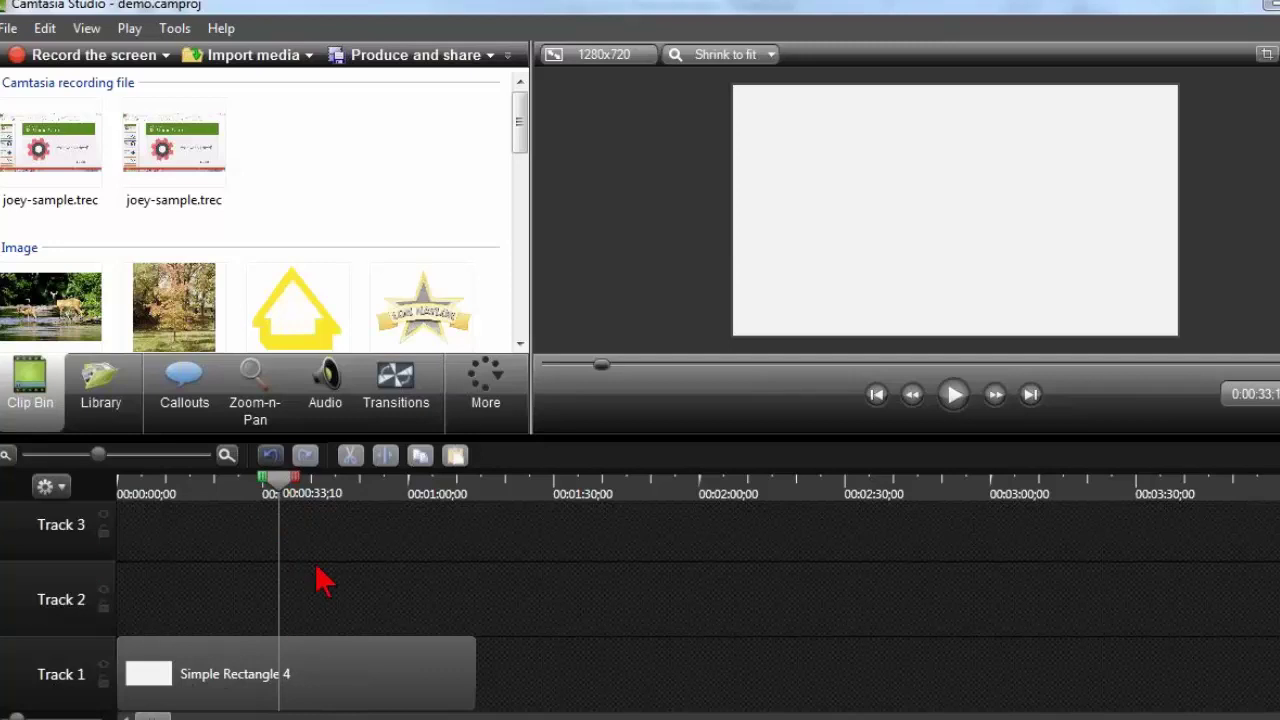
left_click(256, 678)
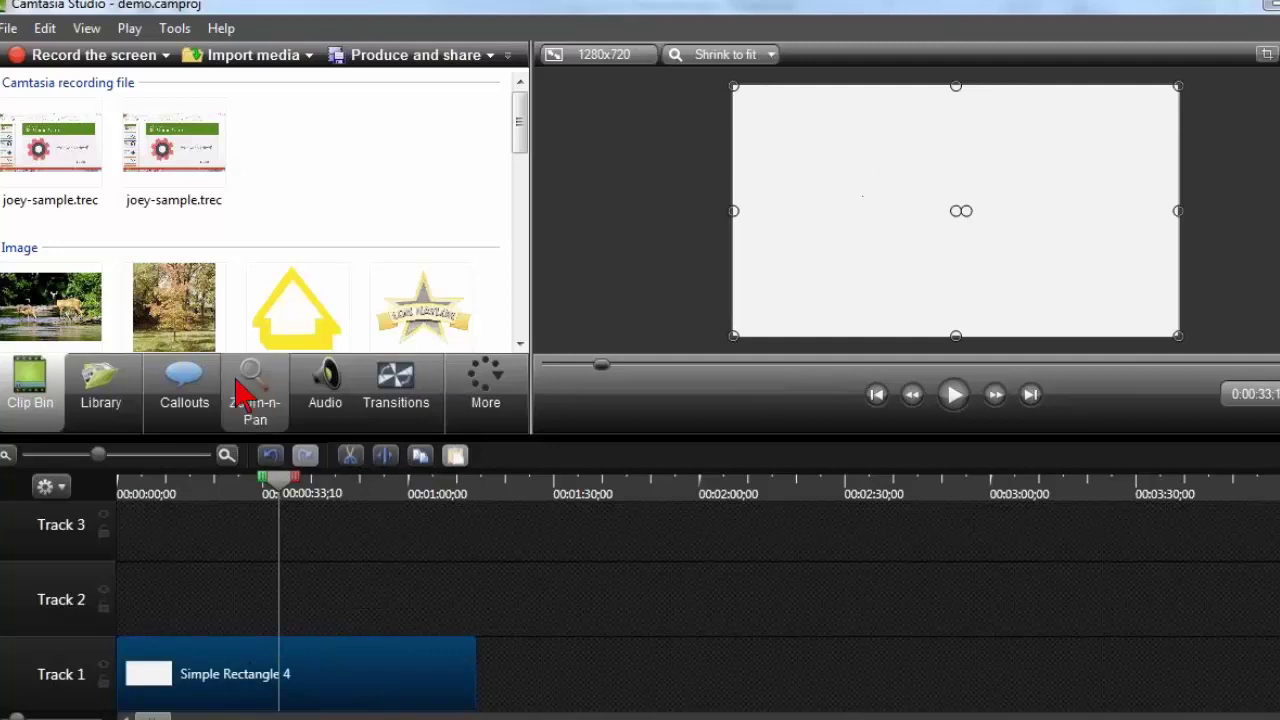
left_click(186, 380)
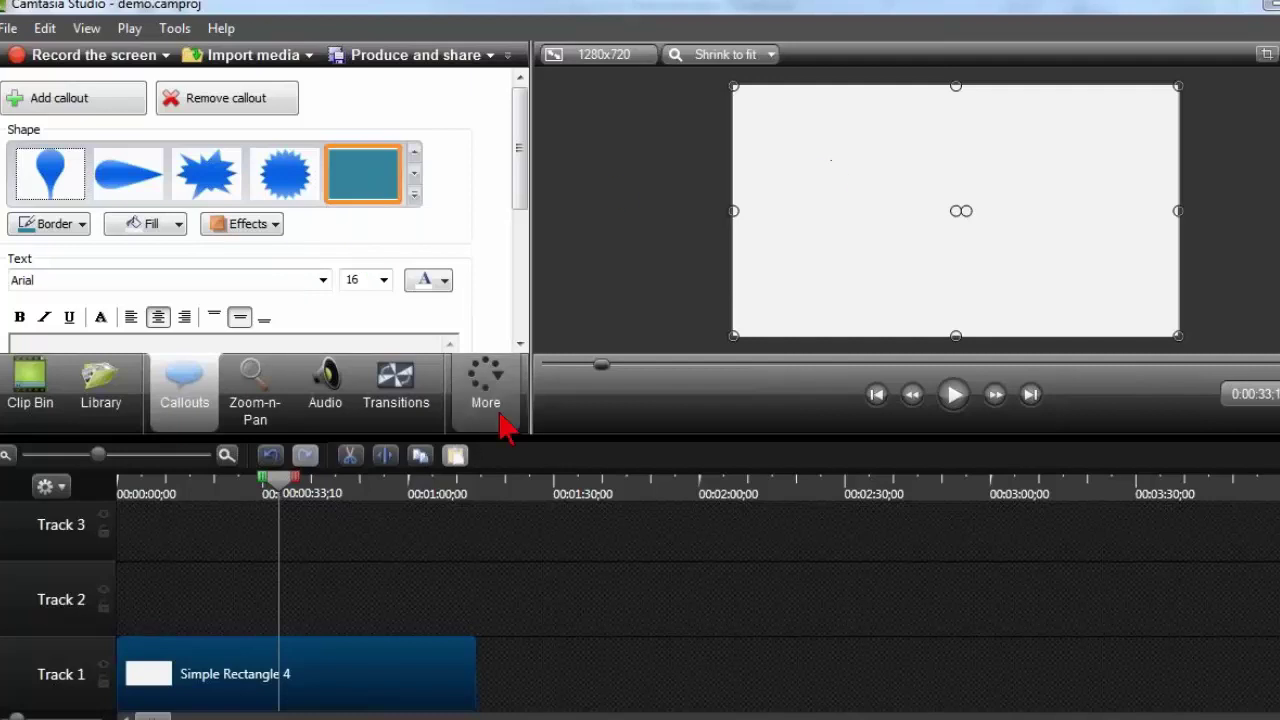
- Deselect the rectangle and add a new callout at about 0:29 on Track 2
left_click(305, 535)
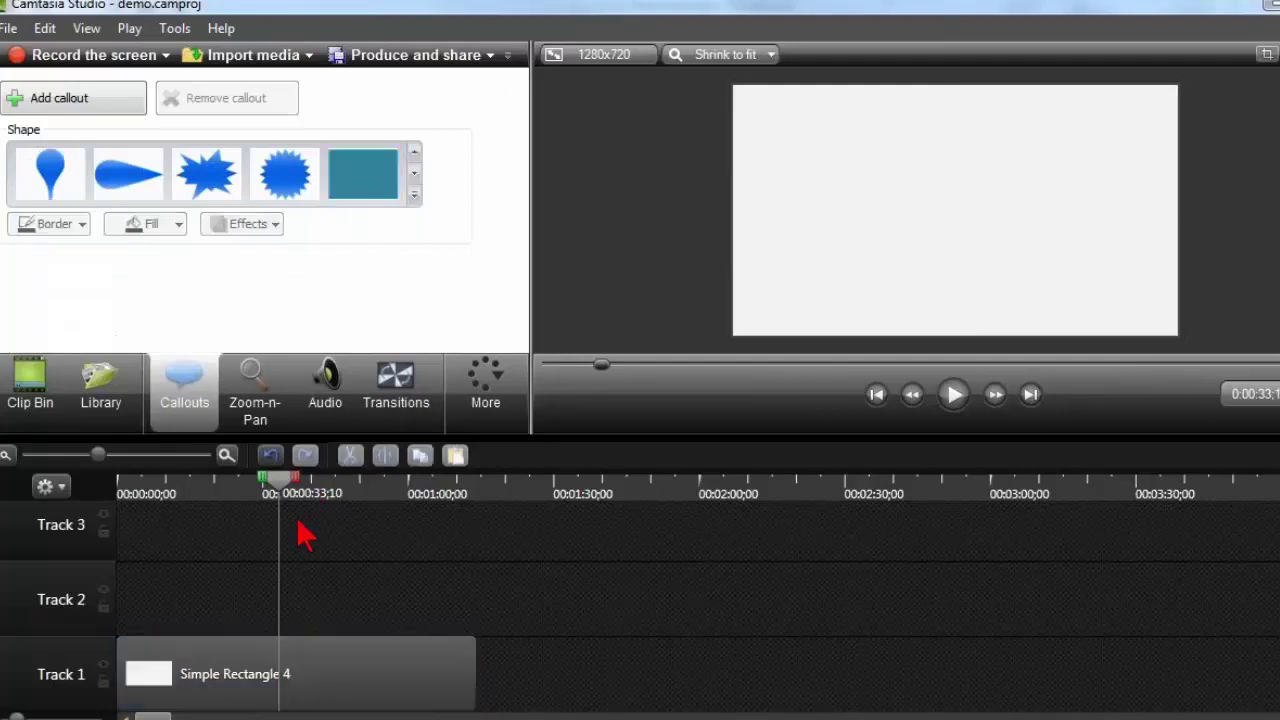
left_click_drag(281, 482, 252, 492)
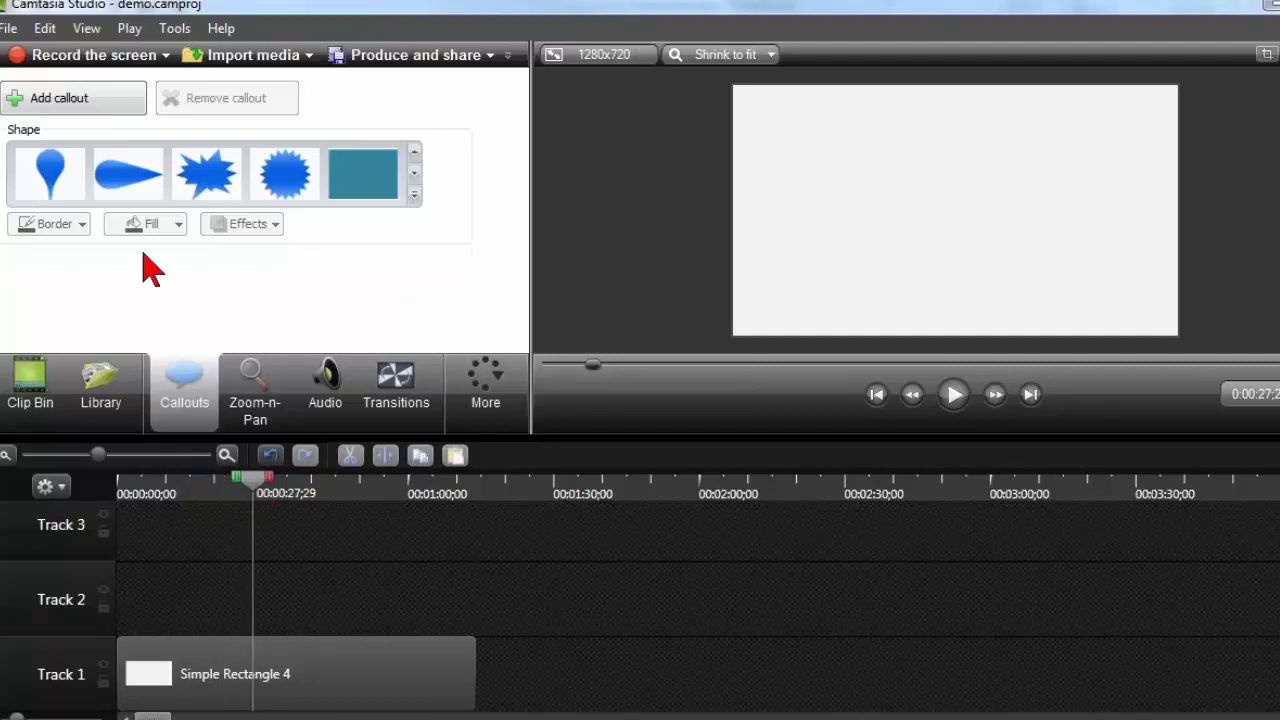
left_click(99, 102)
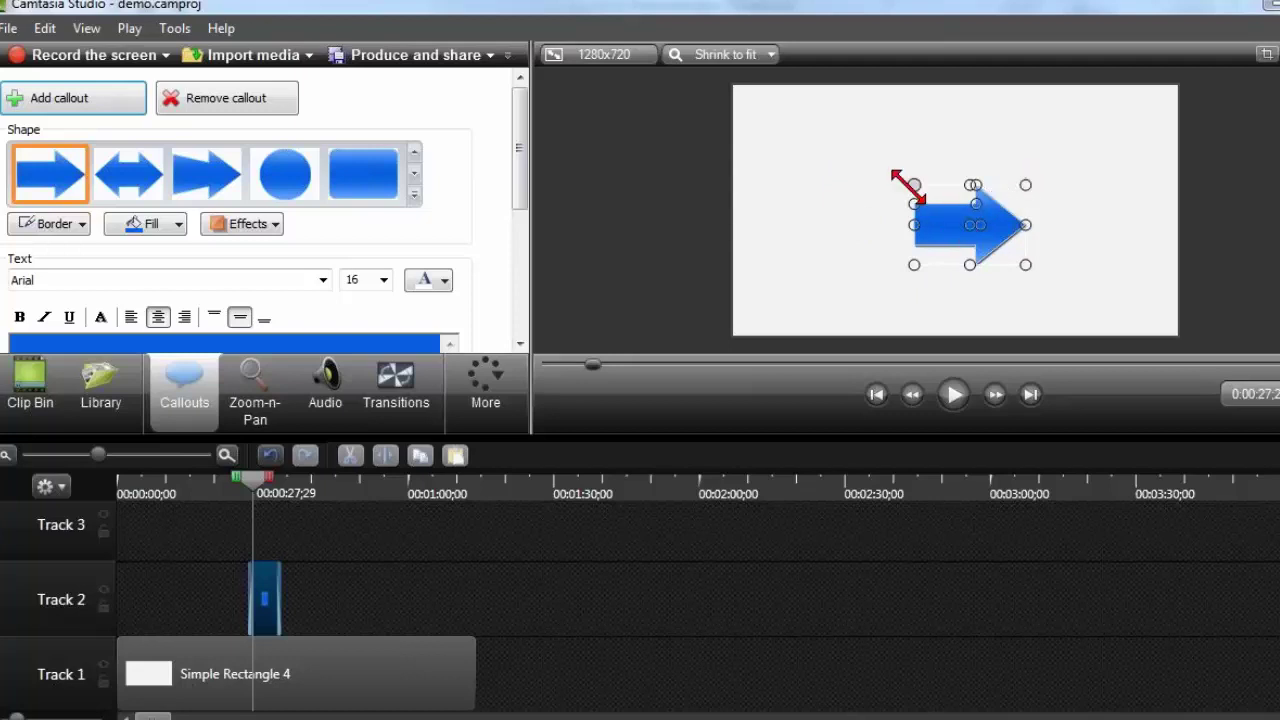
- Enlarge the blue arrow callout and position it in the canvas's upper-left area
left_click_drag(908, 183, 852, 150)
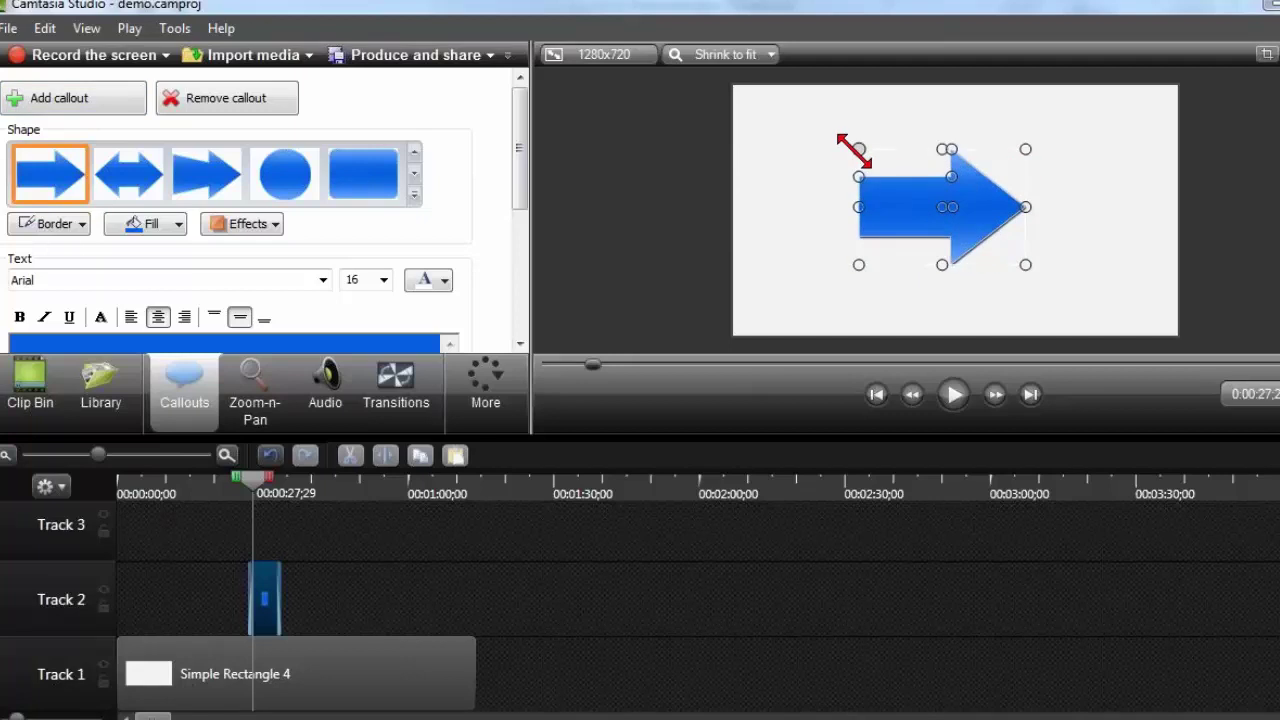
left_click_drag(901, 201, 837, 186)
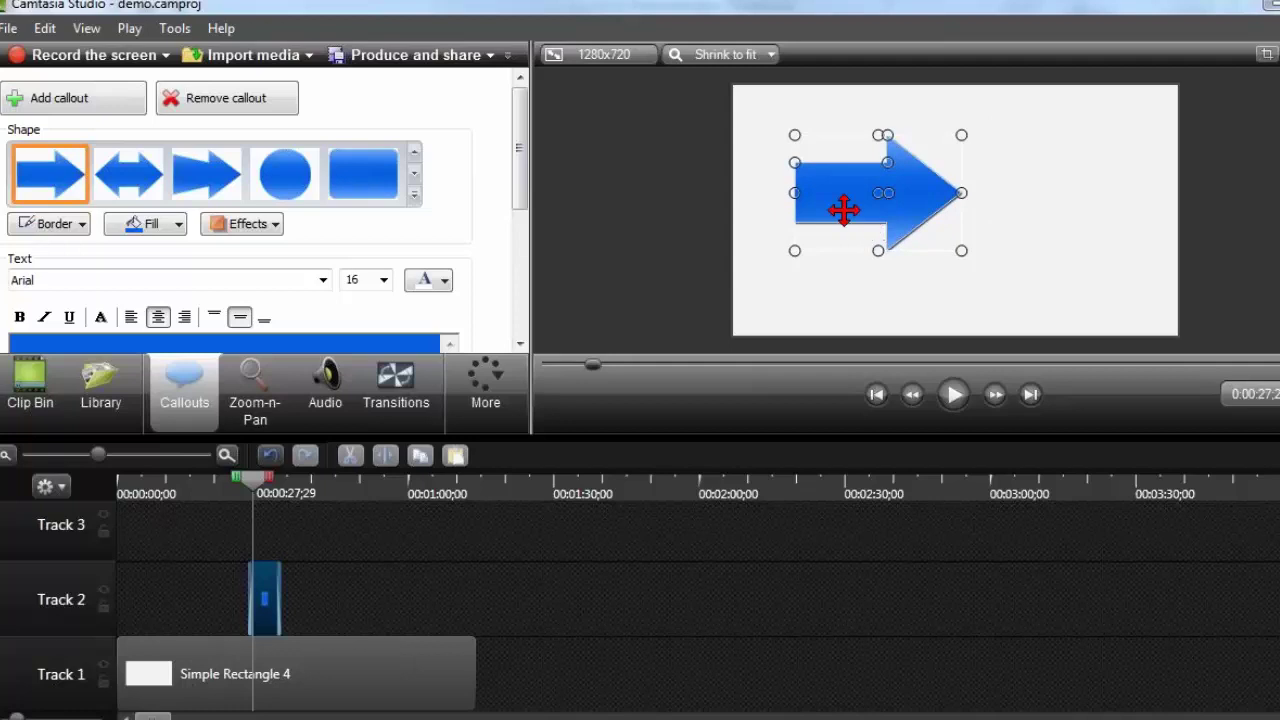
left_click_drag(843, 210, 915, 213)
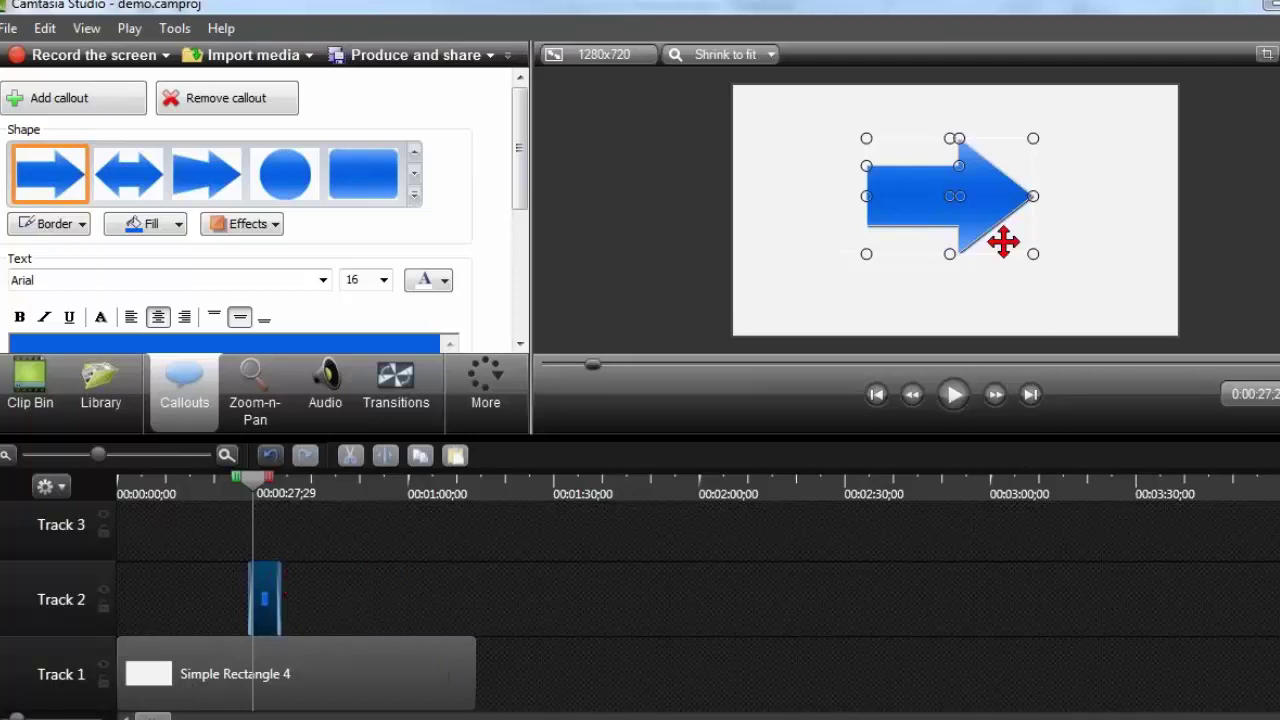
left_click_drag(914, 209, 831, 217)
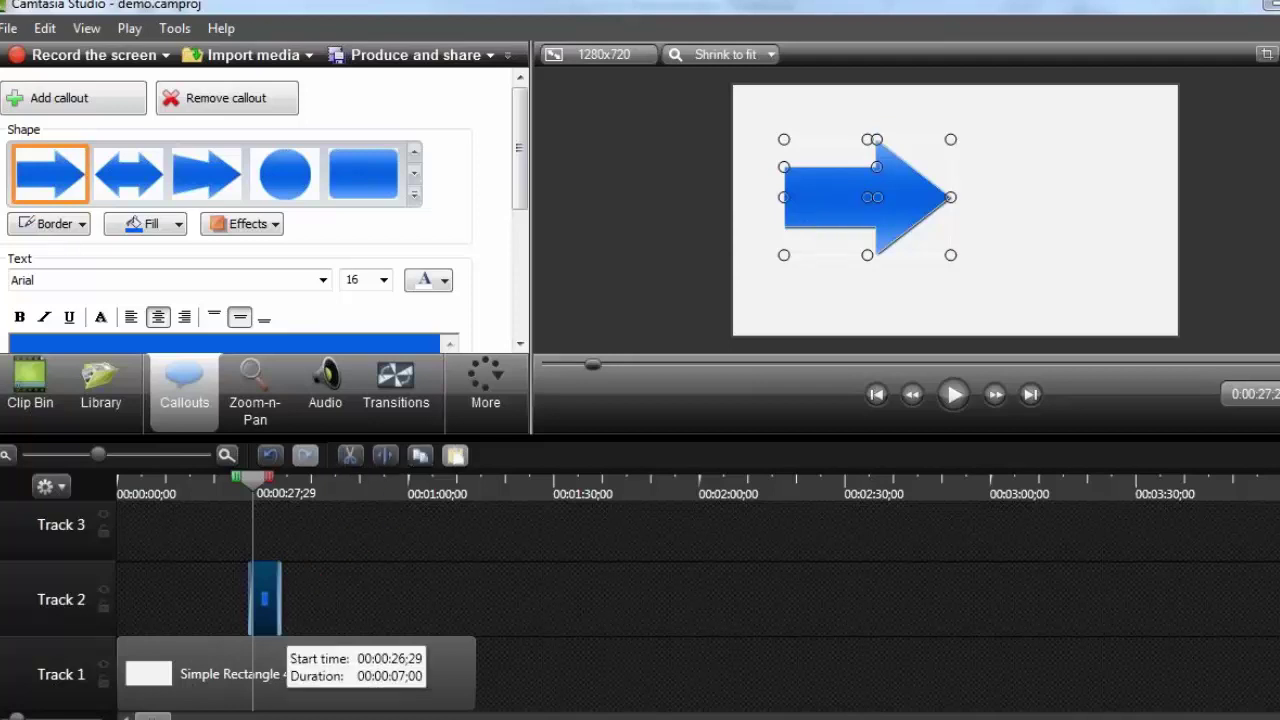
- Set the arrow callout's fade in and fade out to 0.00, then scrub from before 0:28 to about 0:36
left_click_drag(523, 206, 517, 323)
left_click_drag(120, 230, 70, 266)
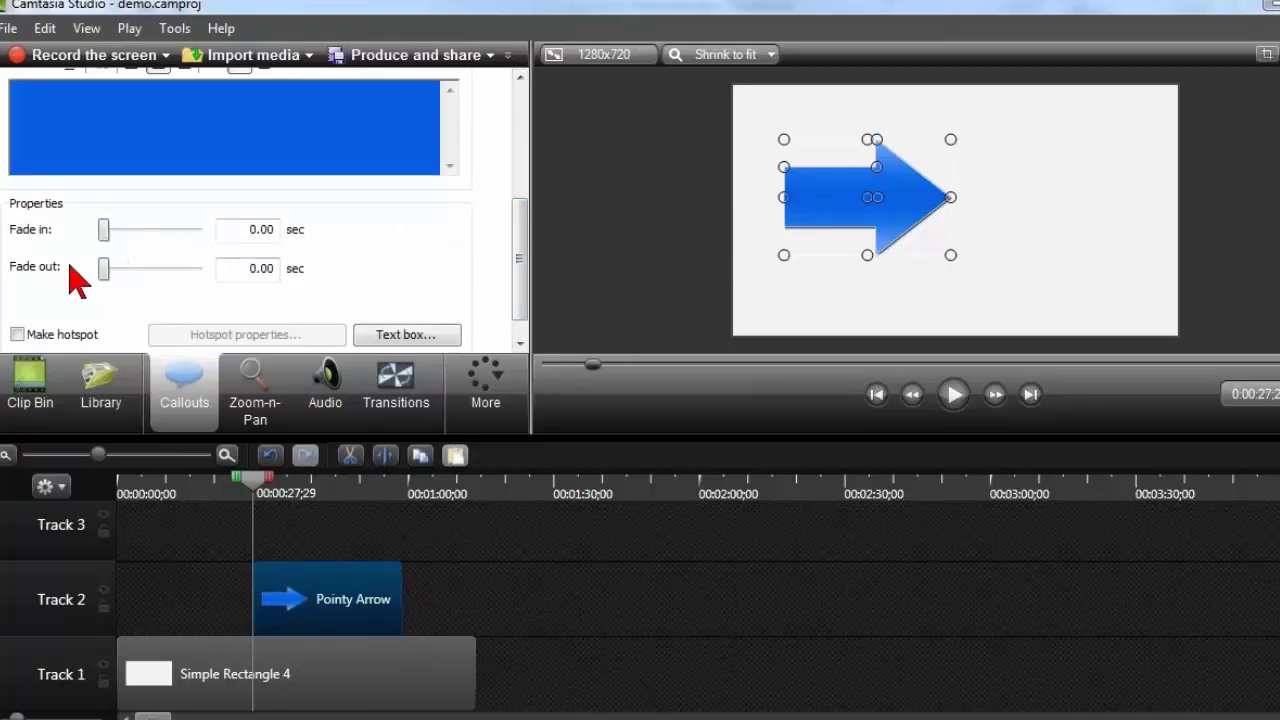
mouse_move(260, 490)
left_mouse_down()
mouse_move(203, 490)
mouse_move(252, 497)
left_mouse_up()
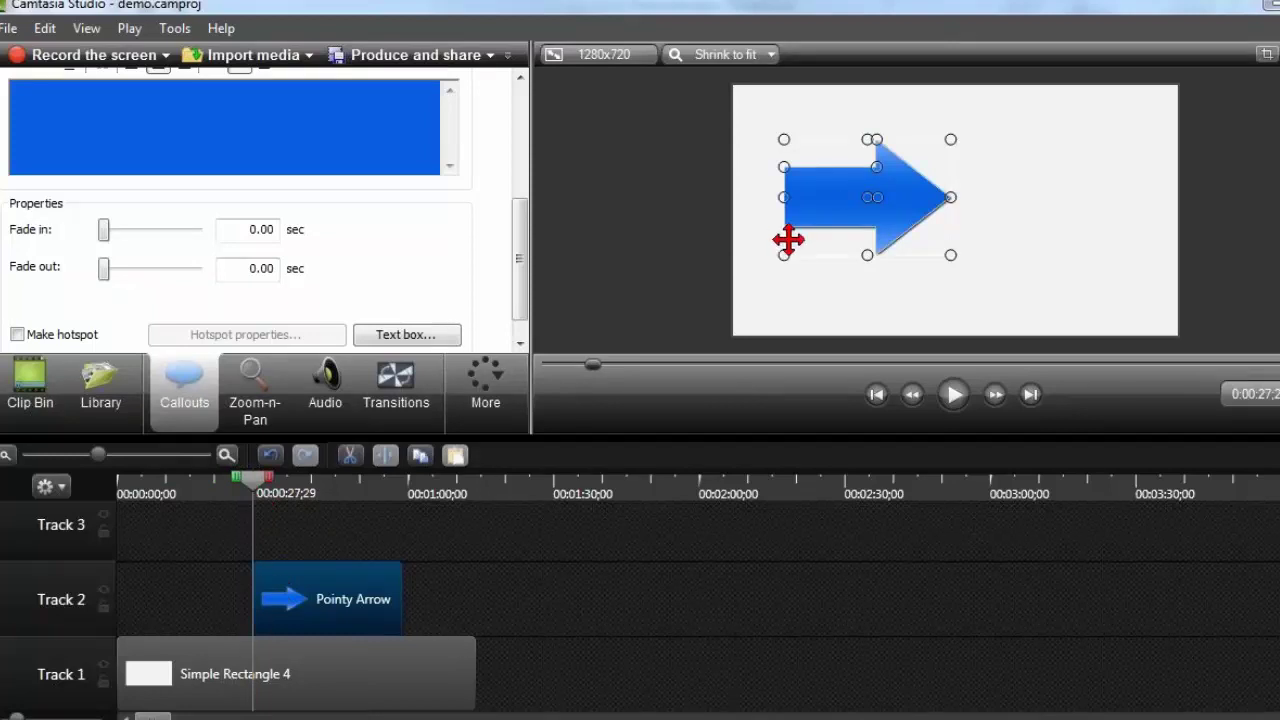
left_click_drag(258, 482, 316, 490)
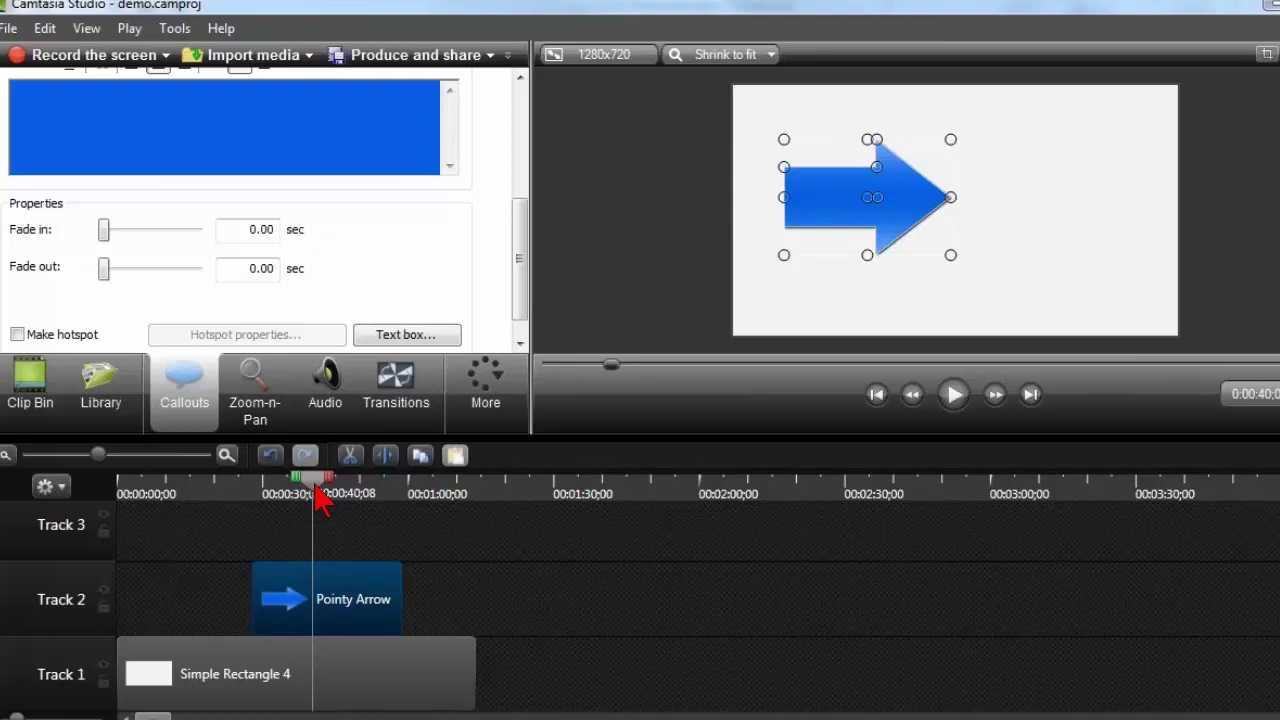
- Select the Pointy Arrow clip at about 0:39 and nudge the arrow further left on the canvas
left_click_drag(316, 490, 276, 490)
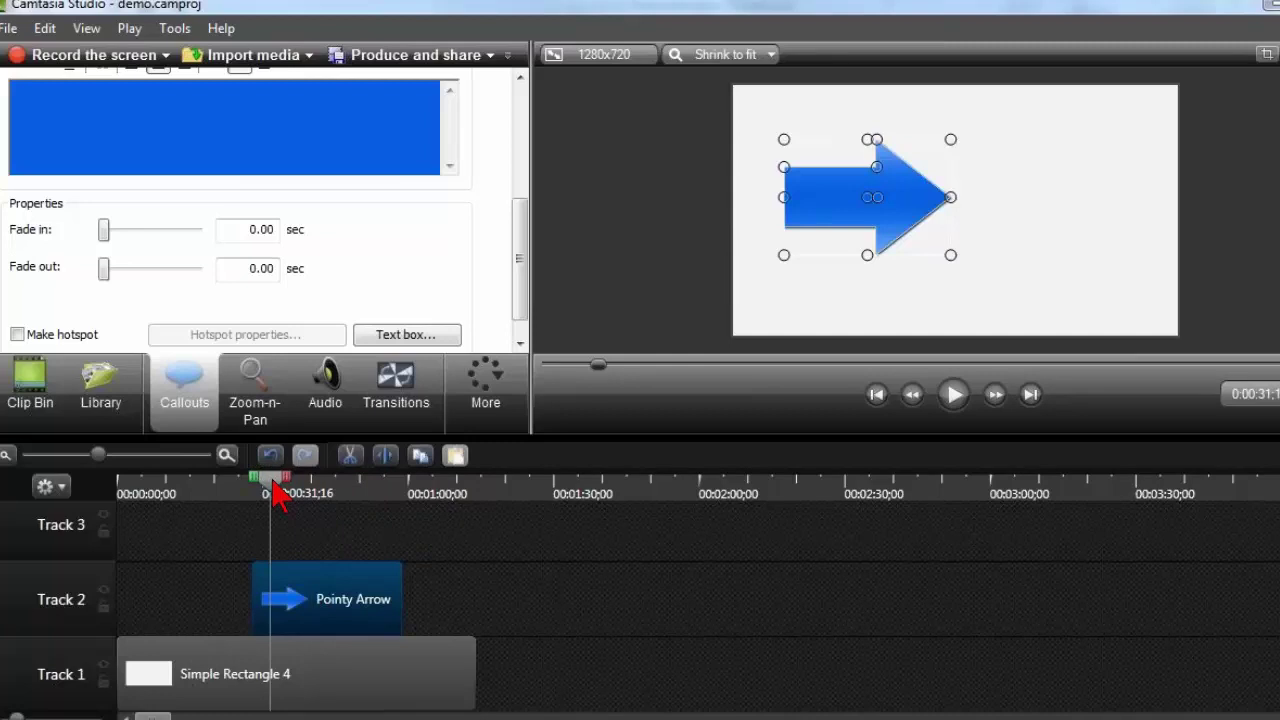
left_click(355, 602)
left_click_drag(277, 497, 315, 503)
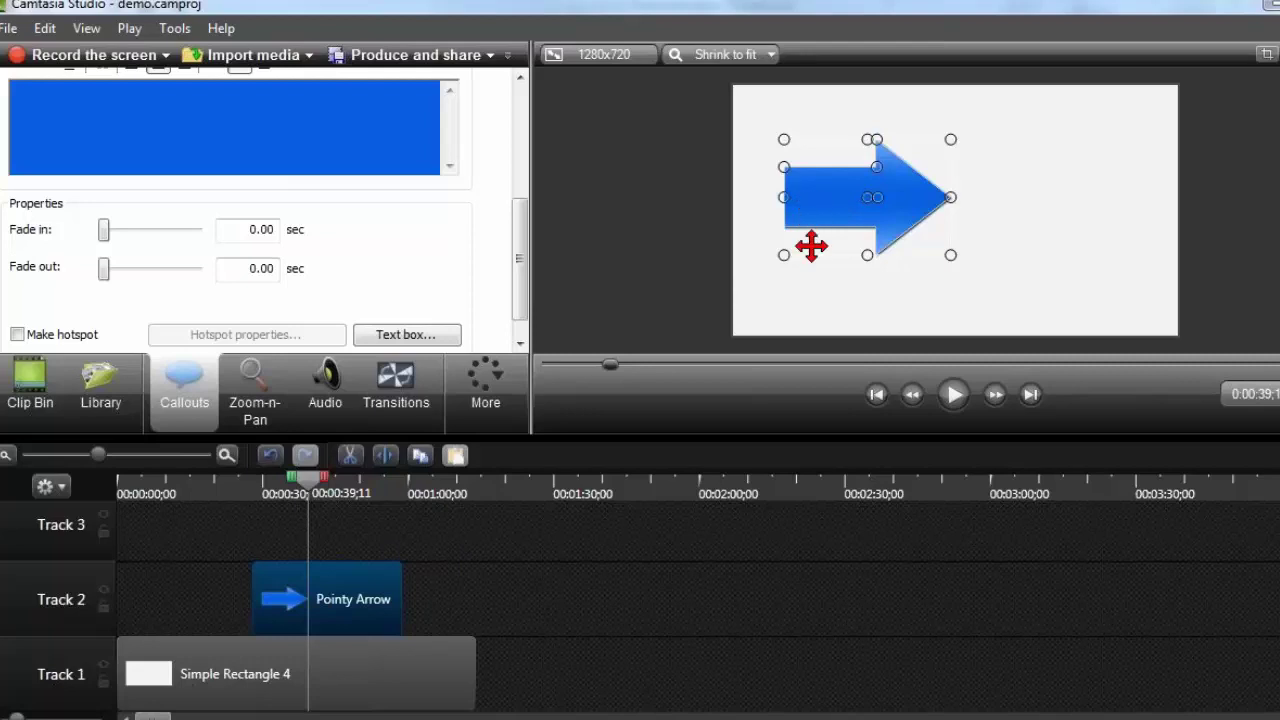
mouse_move(820, 207)
left_mouse_down()
mouse_move(814, 191)
mouse_move(831, 203)
mouse_move(817, 198)
left_mouse_up()
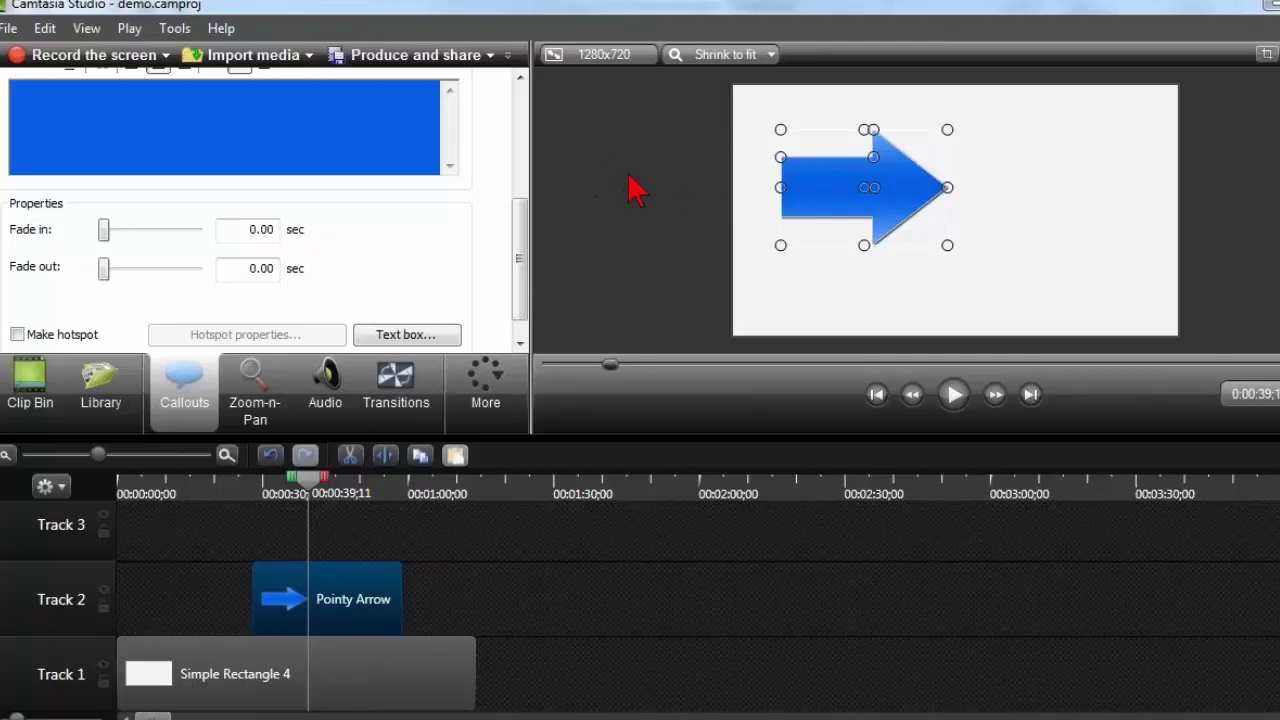
mouse_move(840, 194)
left_mouse_down()
mouse_move(617, 201)
mouse_move(818, 195)
left_mouse_up()
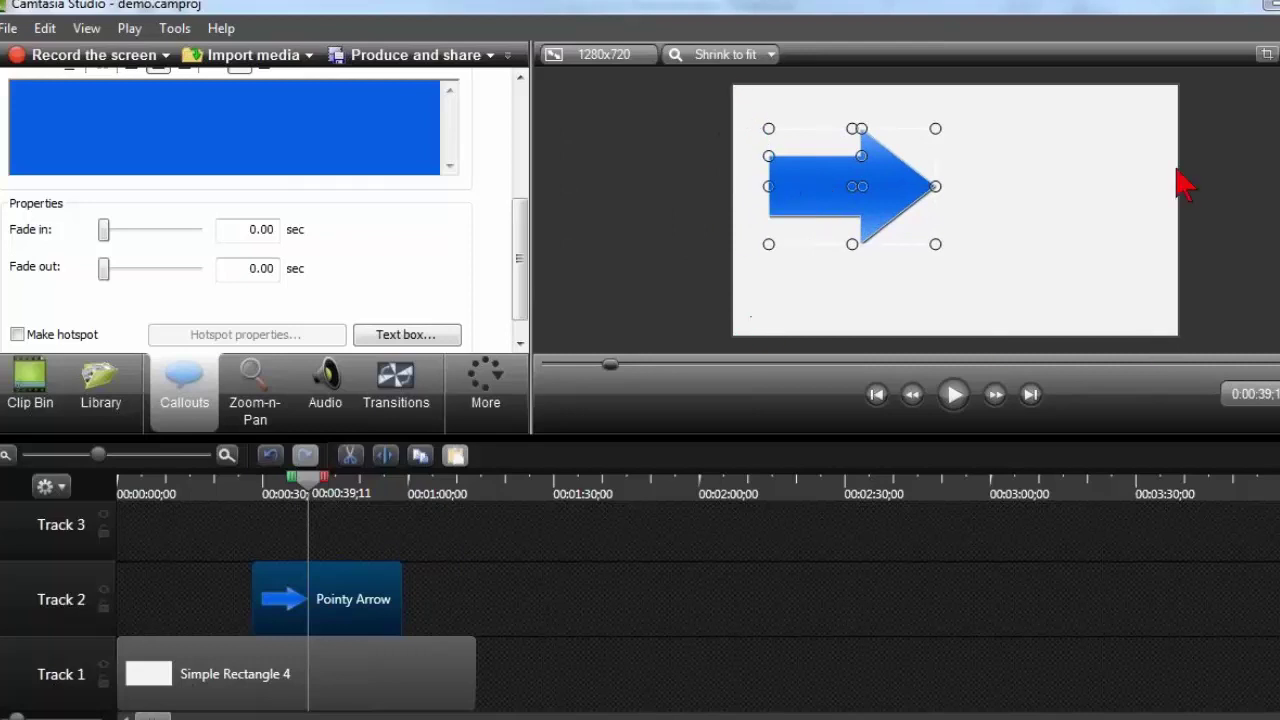
- Push the arrow just past the canvas's left edge and review by scrubbing between 0:33 and 0:53
left_click_drag(820, 200, 610, 207)
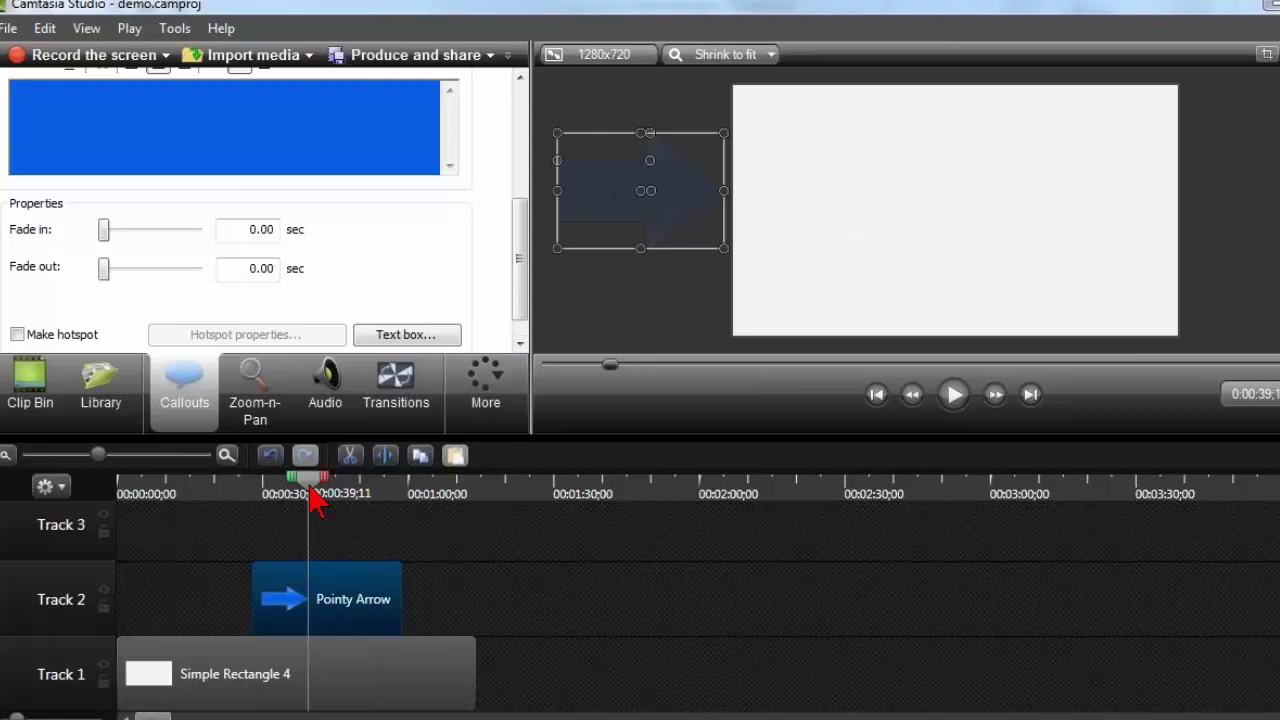
left_click_drag(313, 498, 288, 505)
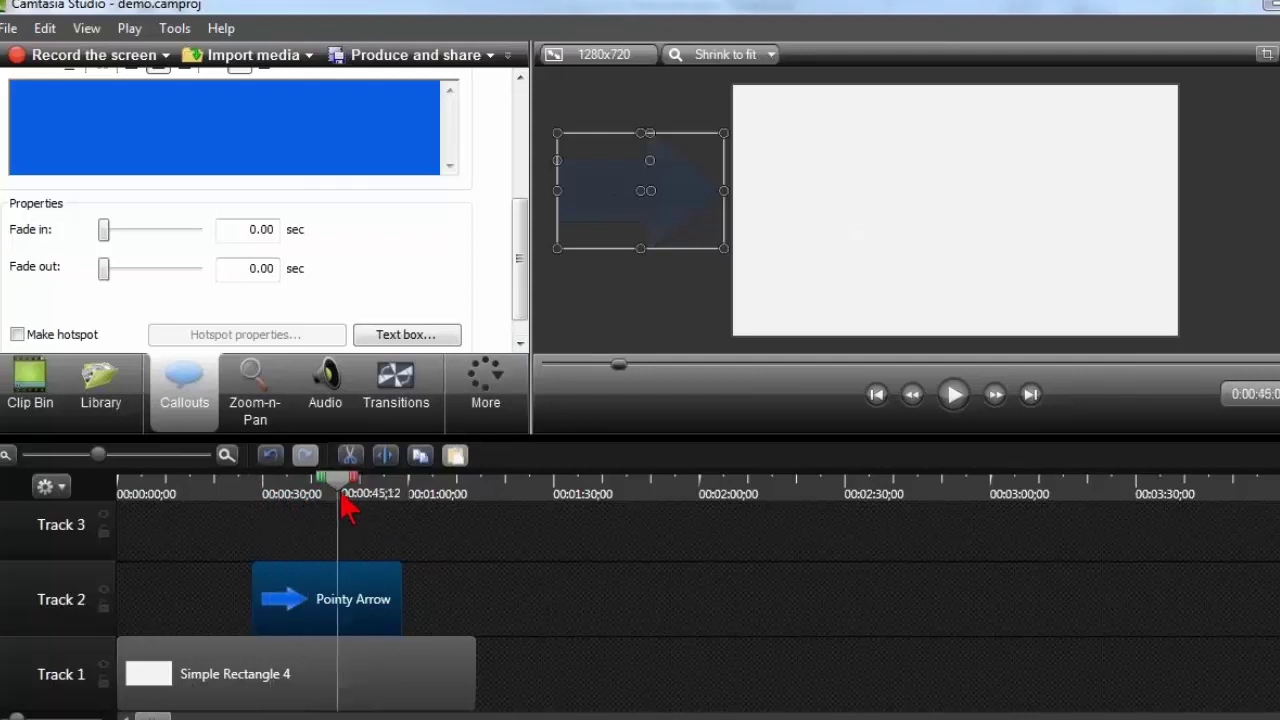
left_click_drag(355, 492, 324, 492)
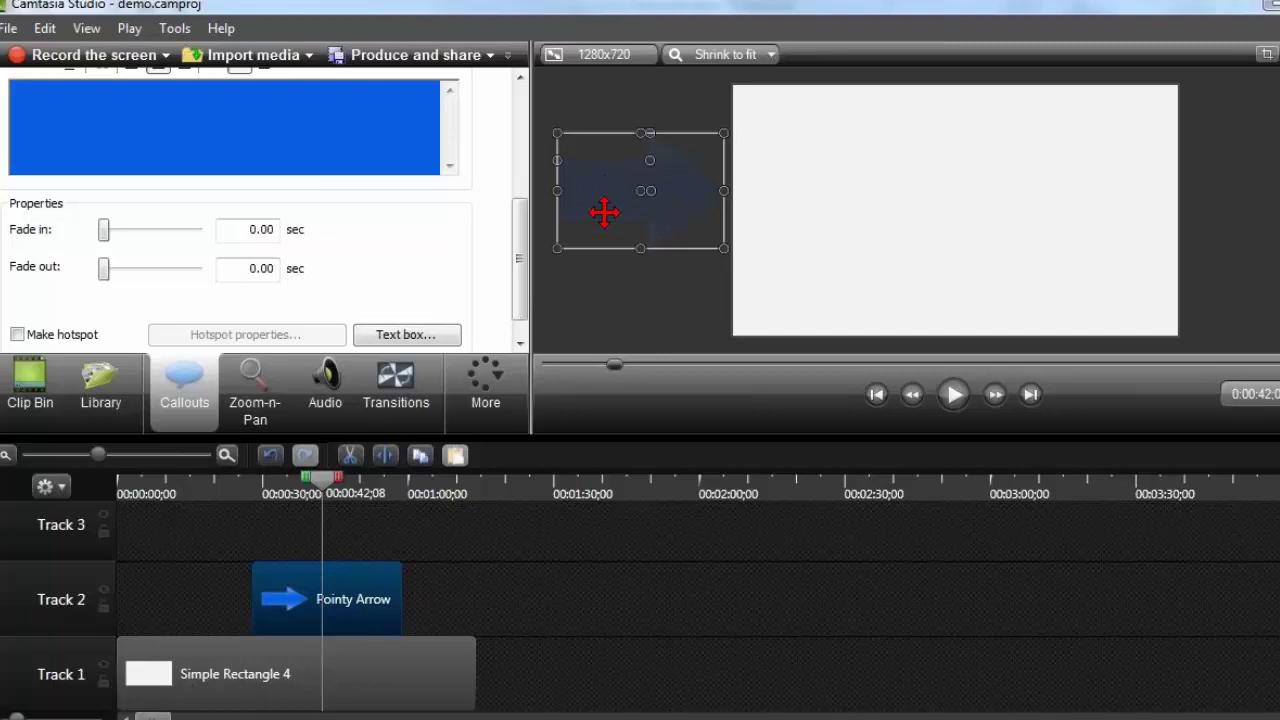
mouse_move(325, 488)
left_mouse_down()
mouse_move(300, 489)
mouse_move(346, 491)
left_mouse_up()
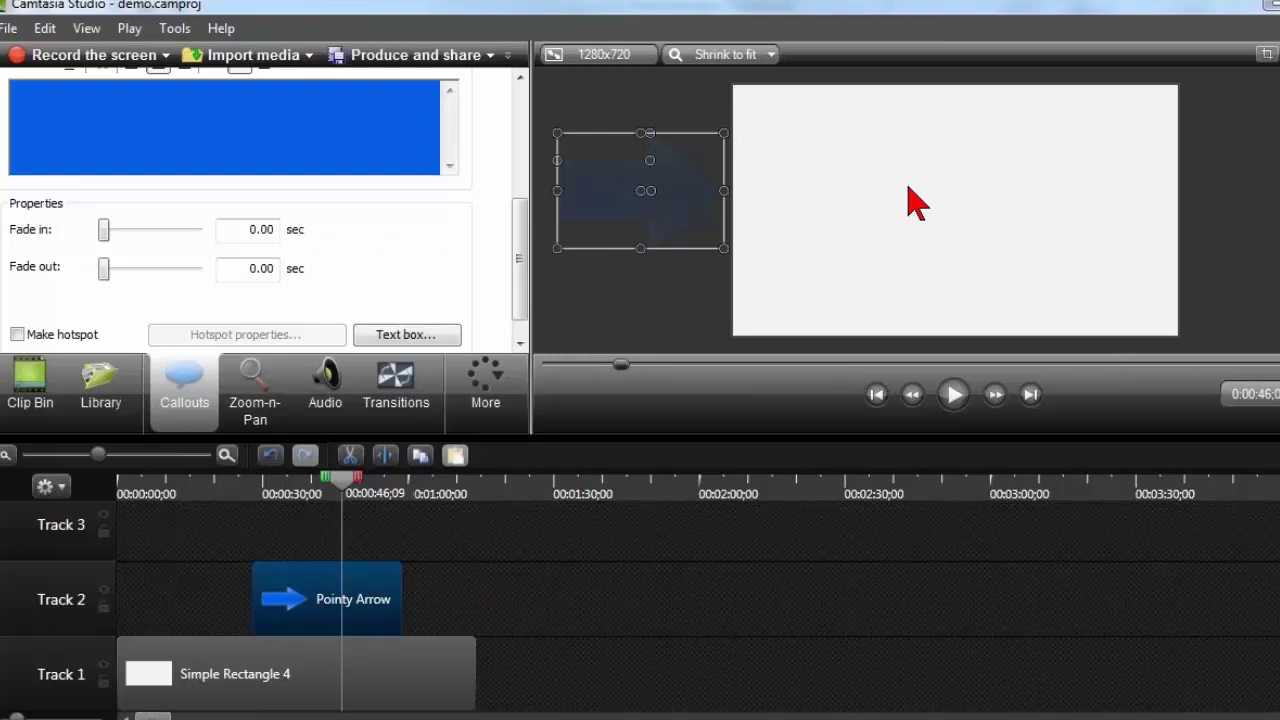
left_click(510, 398)
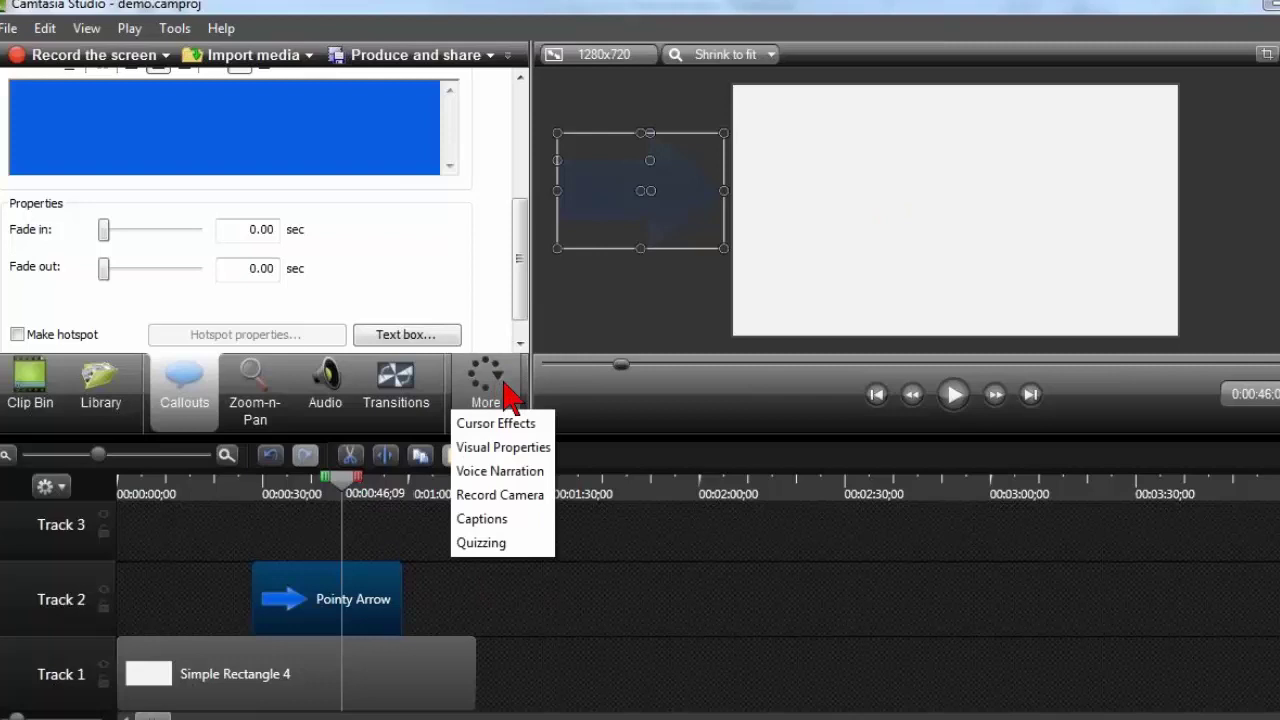
left_click(503, 447)
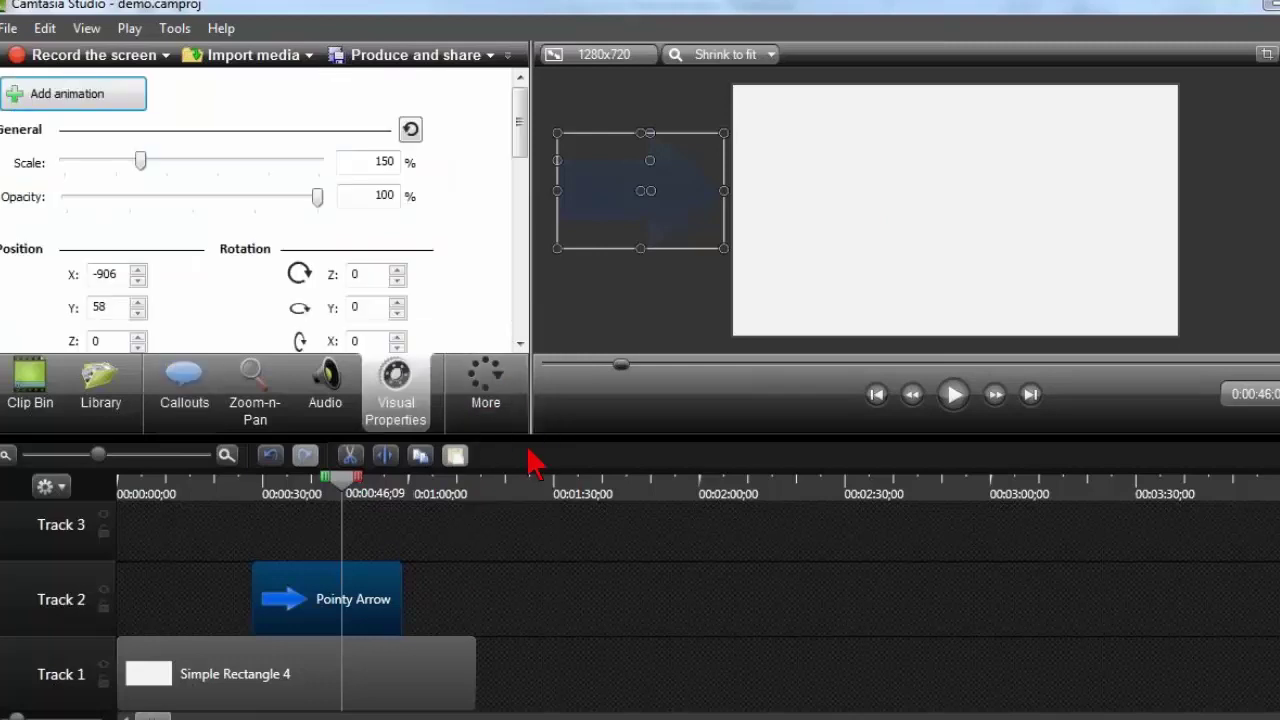
left_click(130, 103)
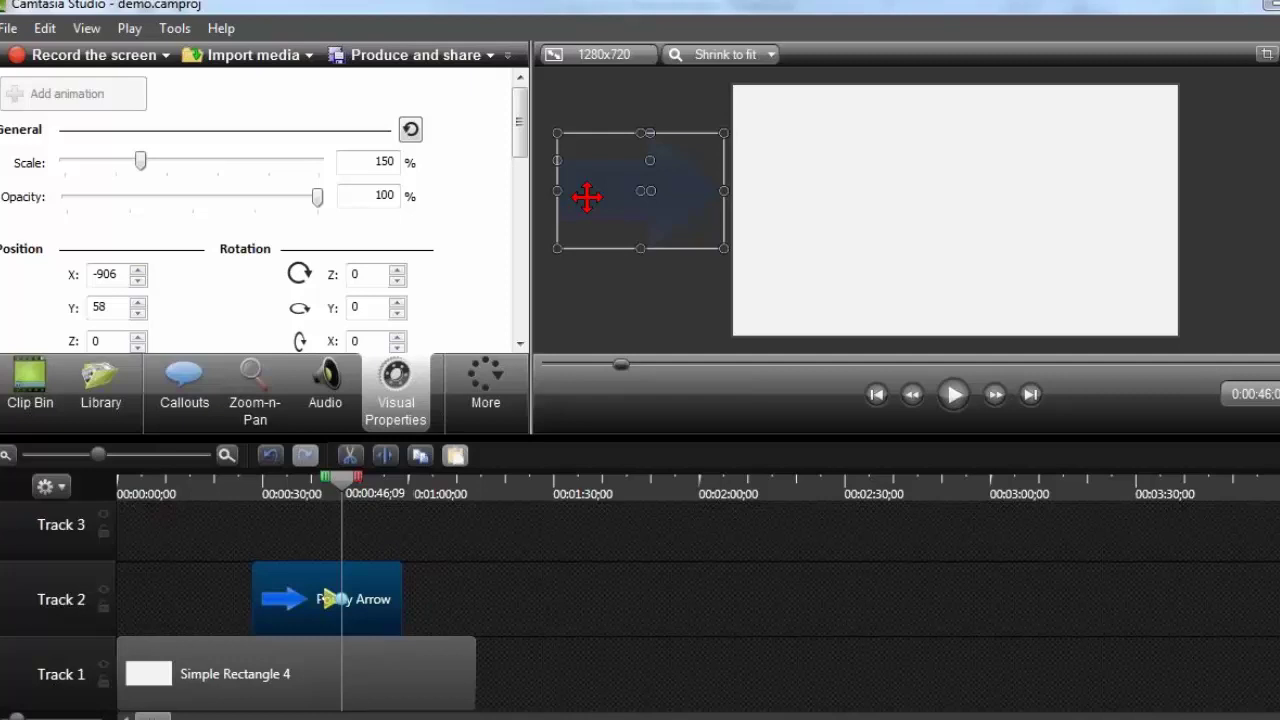
left_click_drag(589, 197, 875, 193)
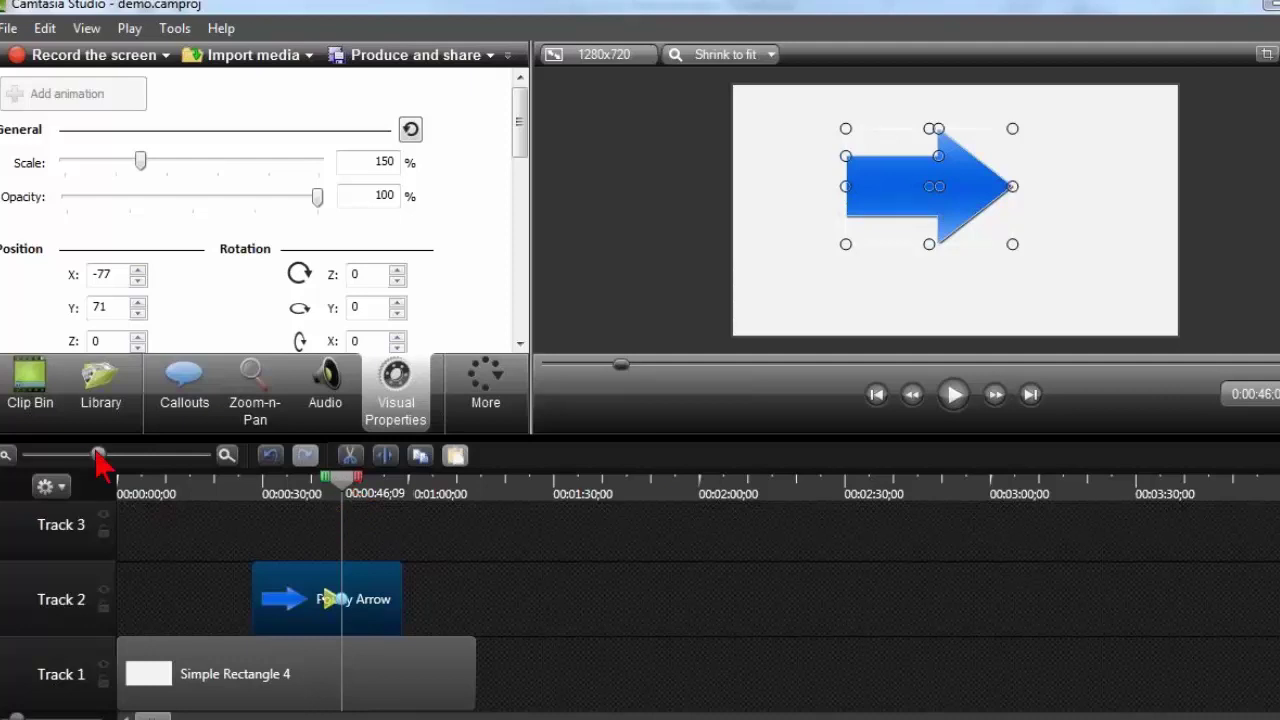
- Zoom the timeline in on Pointy Arrow 5 and scrub from 0:40 to 0:50;14 to watch the arrow fly in
left_click_drag(97, 458, 131, 464)
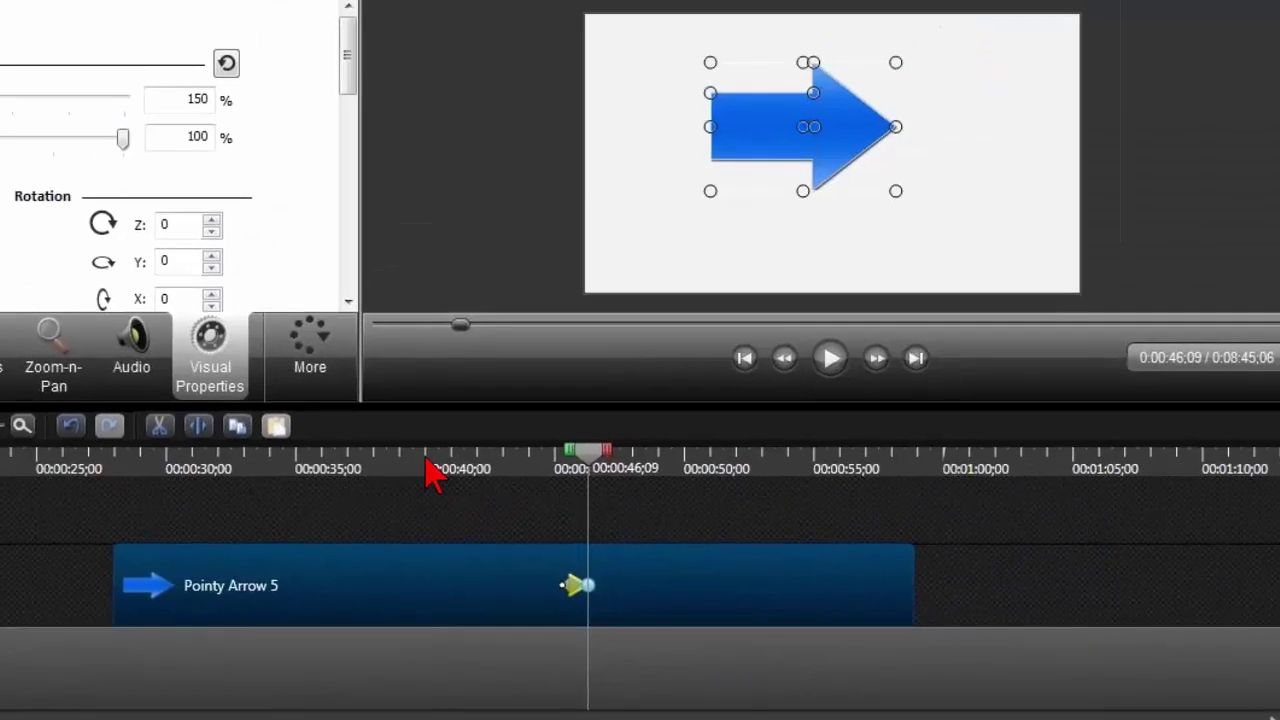
left_click(427, 464)
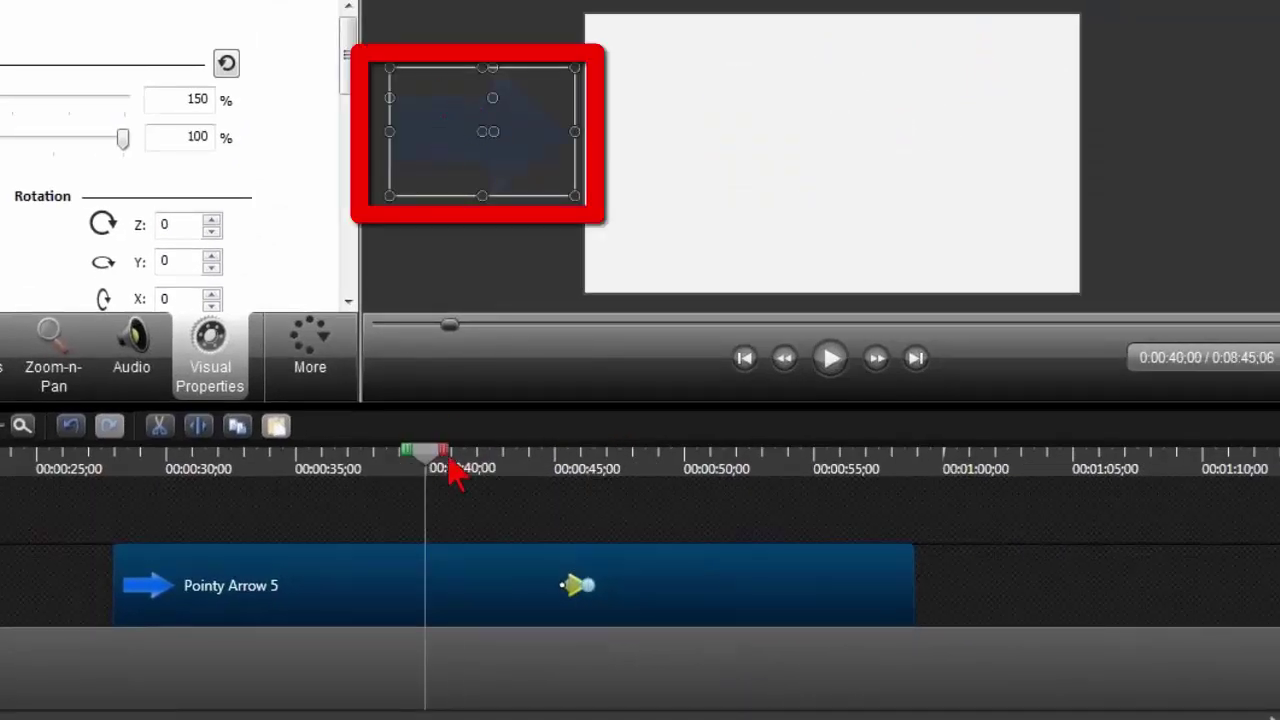
left_click_drag(434, 466, 662, 505)
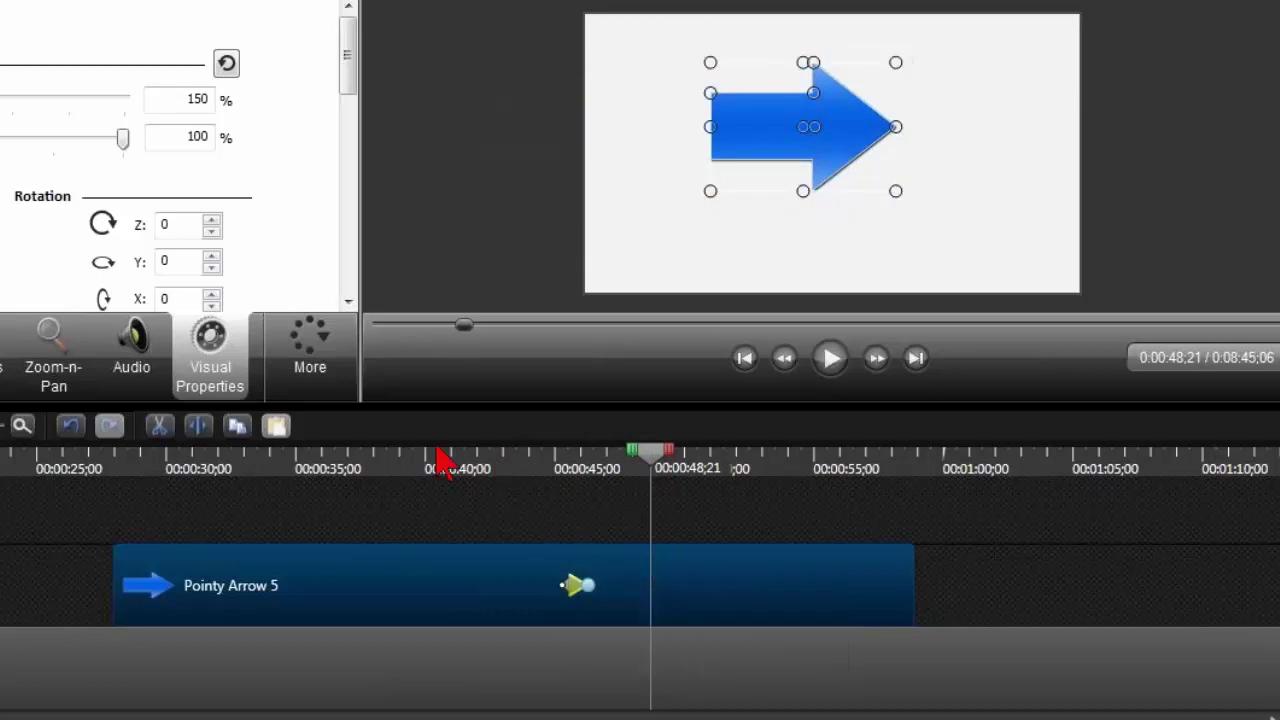
left_click_drag(443, 463, 440, 458)
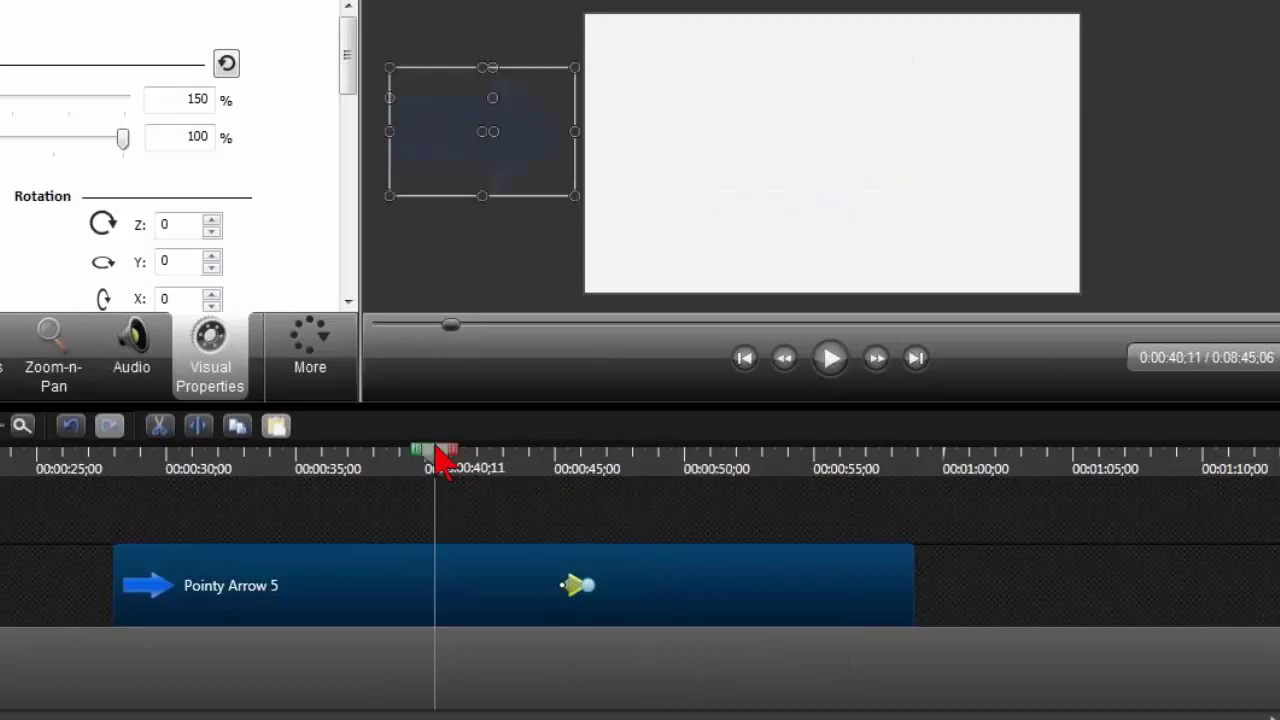
left_click(697, 466)
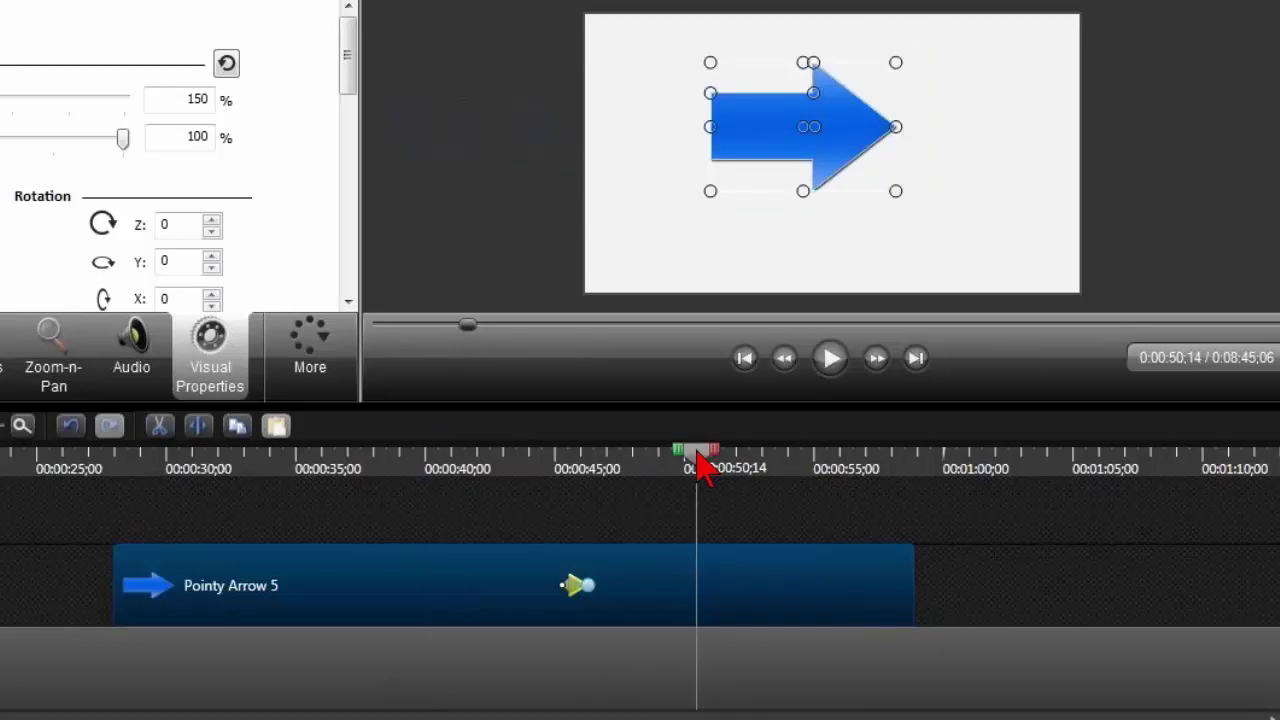
- Lengthen the fly-in by starting it earlier, and shift the whole animation earlier in the clip
left_click_drag(703, 466, 675, 466)
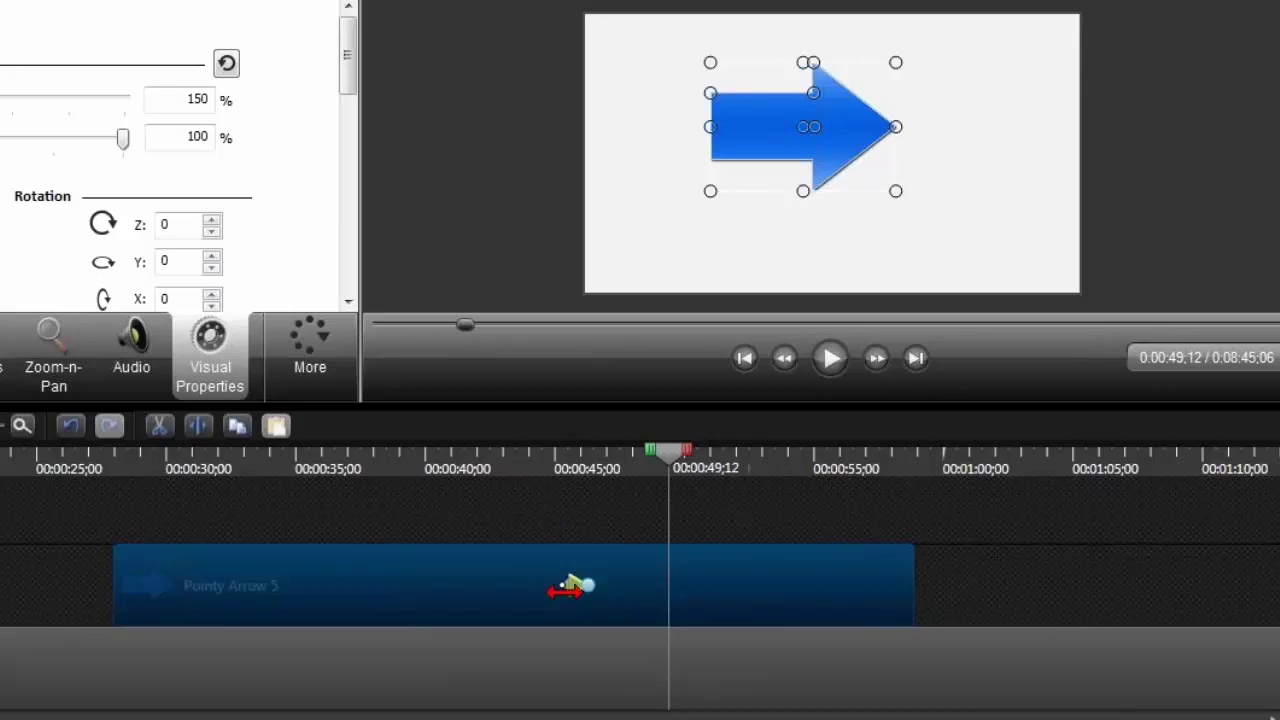
mouse_move(563, 590)
left_mouse_down()
mouse_move(458, 584)
mouse_move(474, 584)
left_mouse_up()
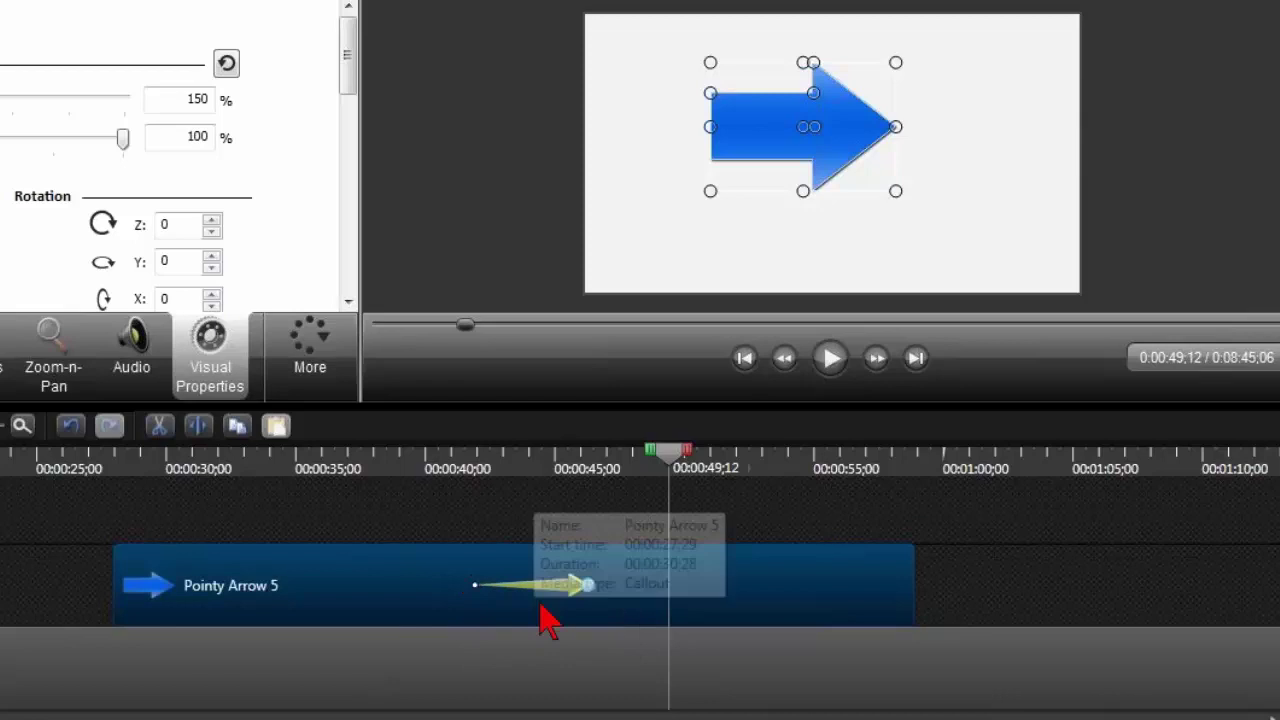
left_click_drag(548, 600, 268, 596)
left_click(92, 464)
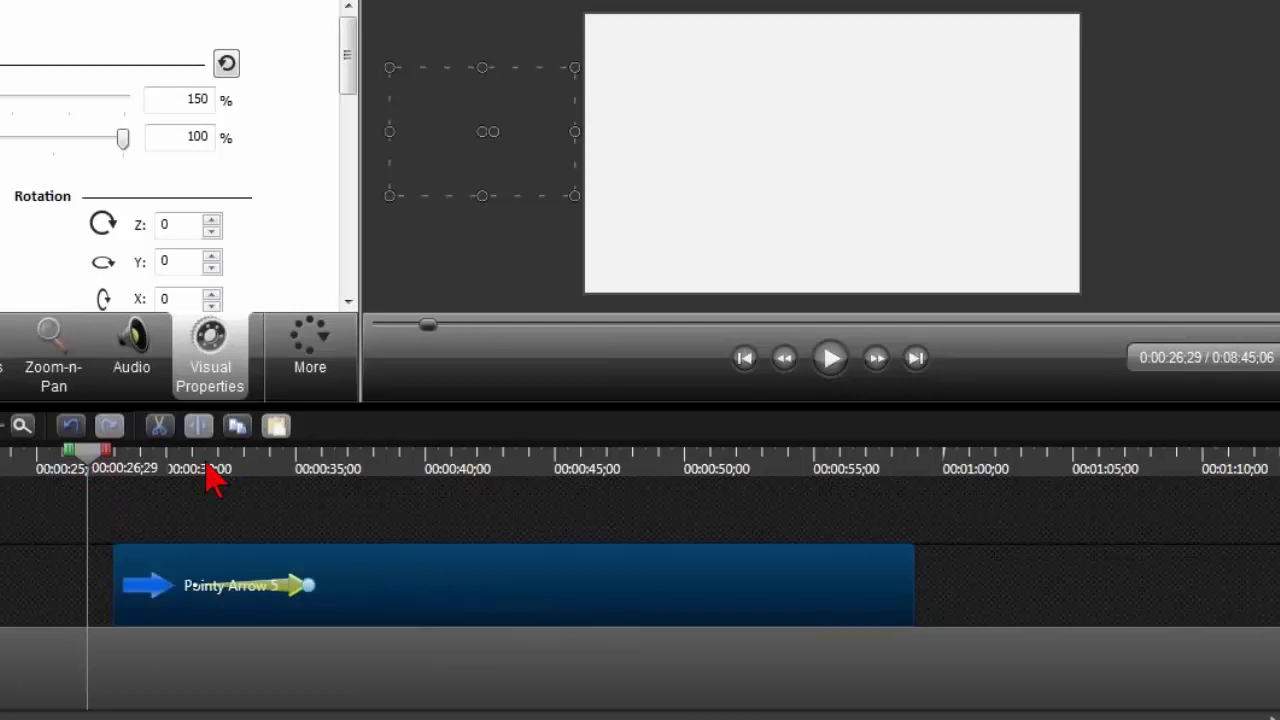
left_click_drag(94, 460, 452, 484)
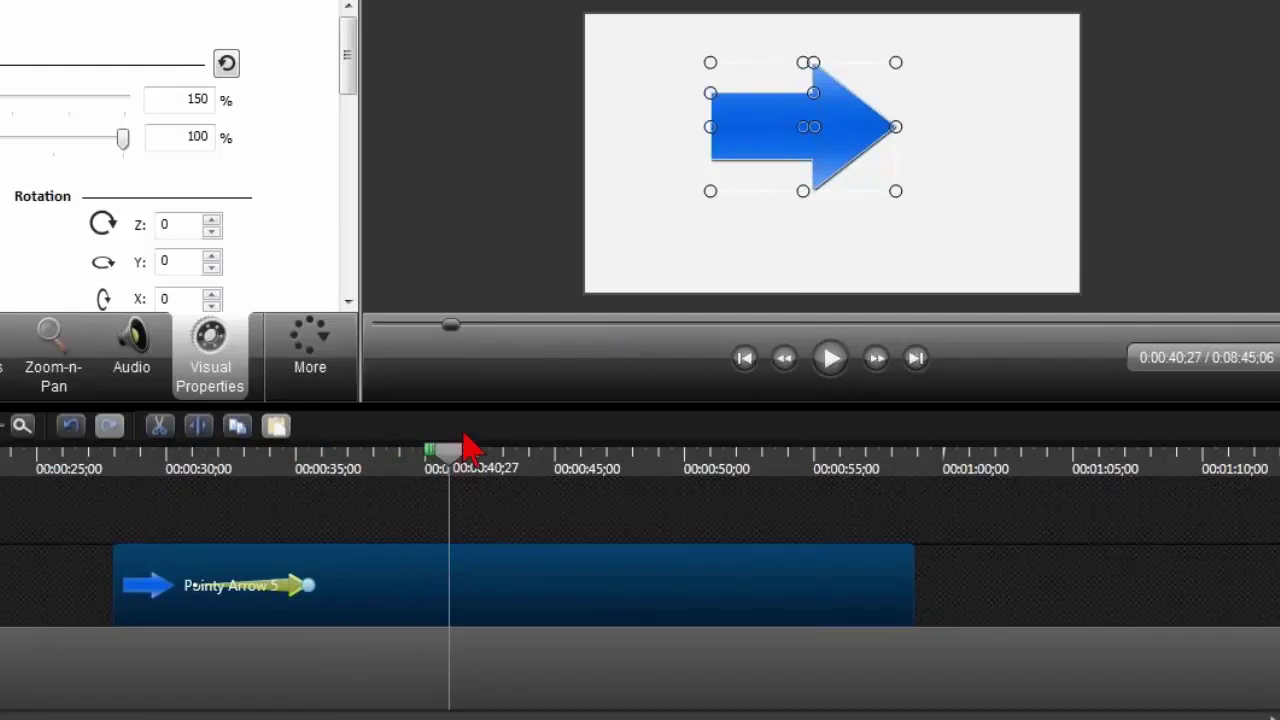
- At 0:38;10, land the arrow at the canvas's lower right, then play the fly-in from 0:29
left_click_drag(452, 462, 483, 466)
left_click_drag(754, 157, 908, 249)
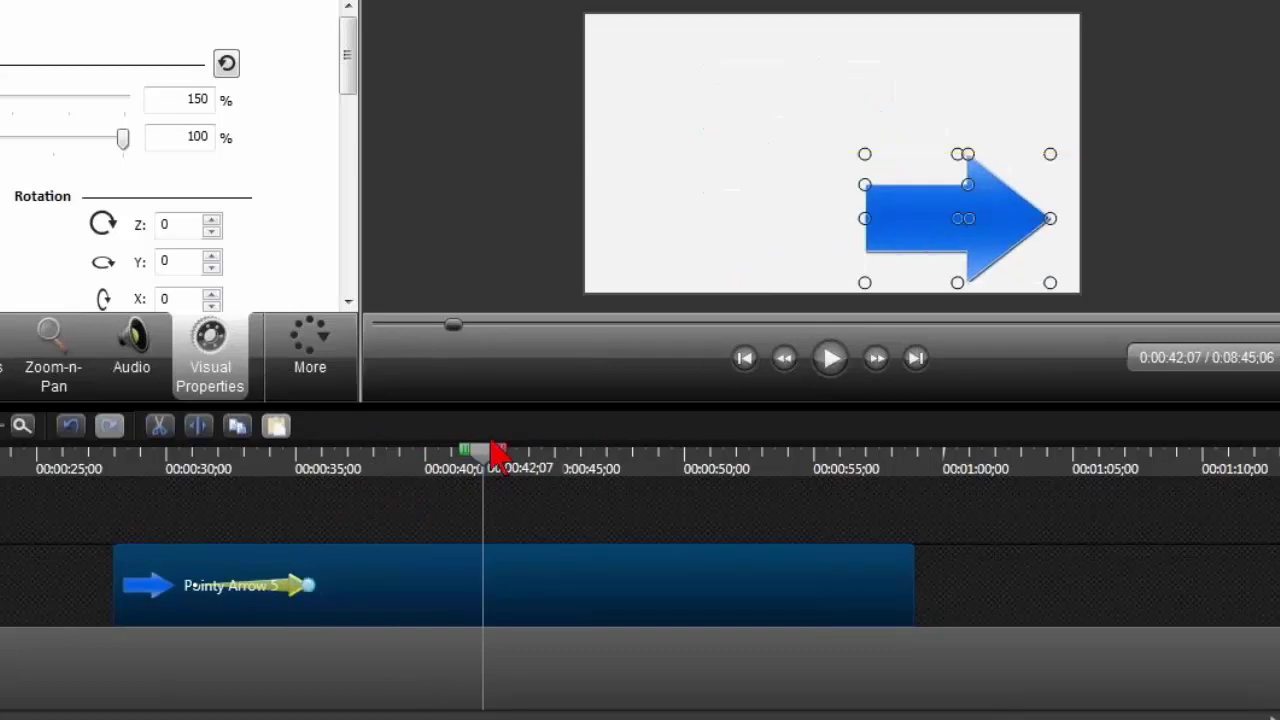
left_click(147, 467)
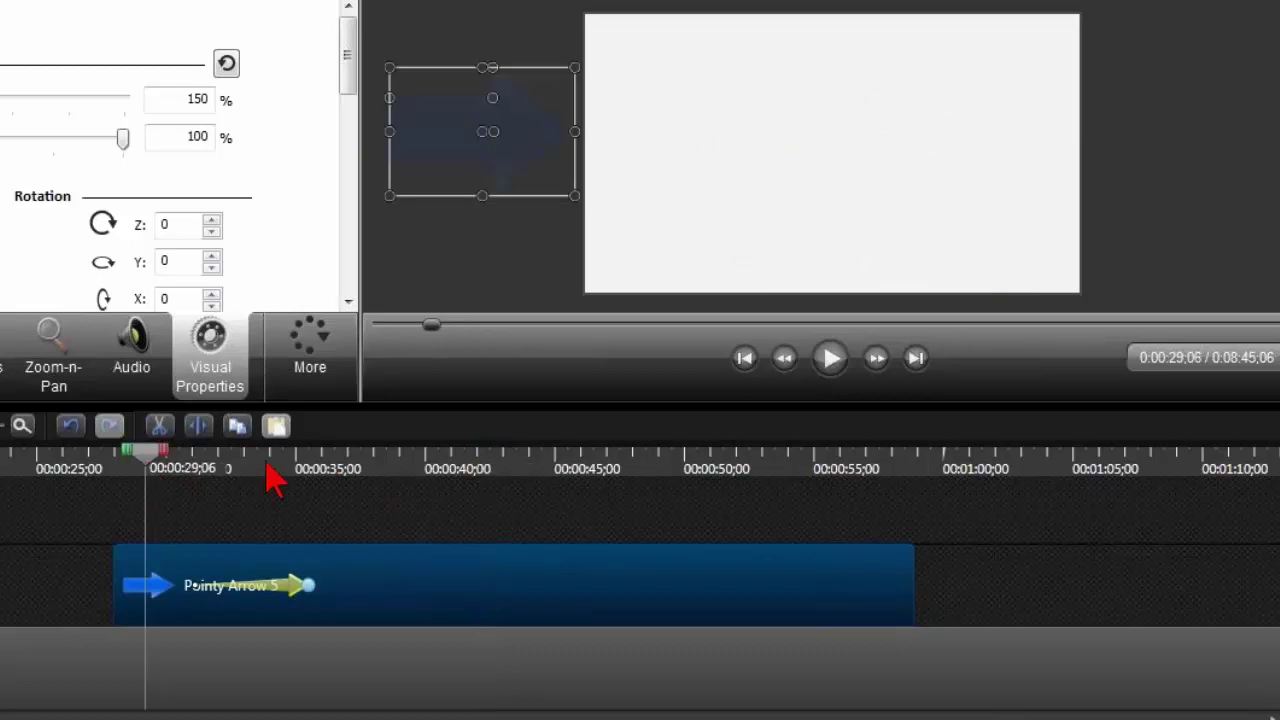
left_click(374, 467)
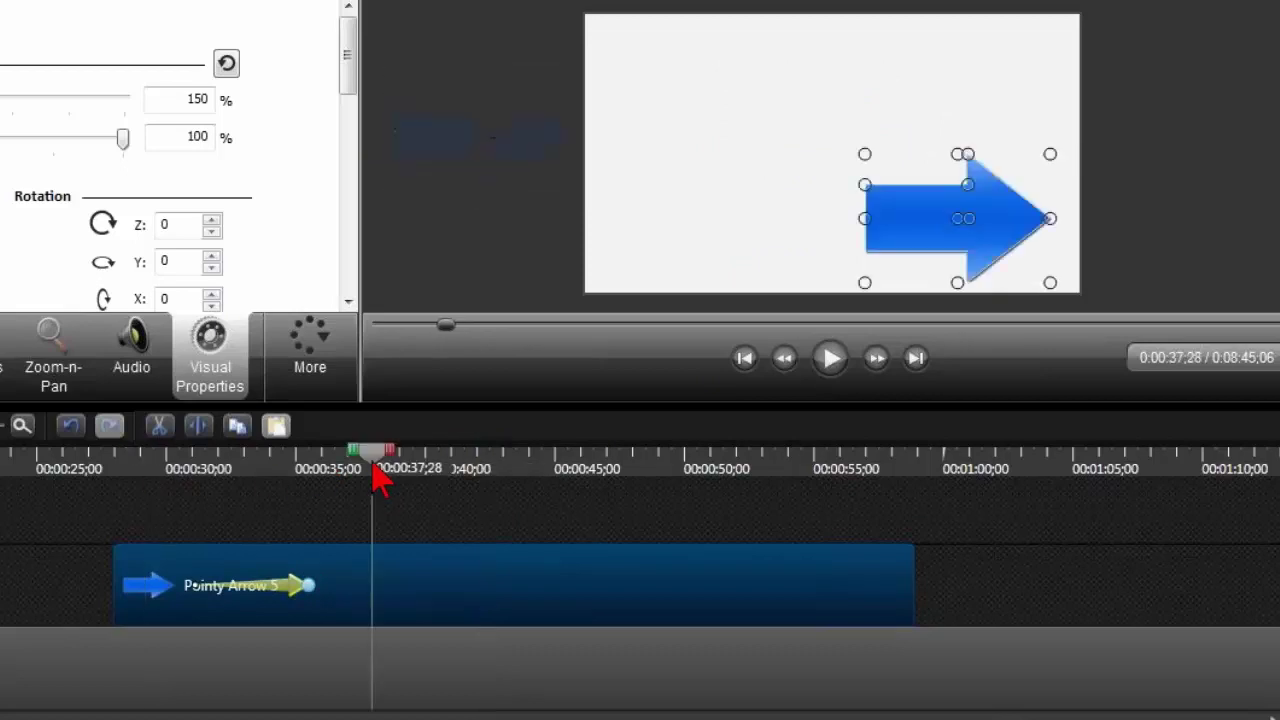
left_click(160, 470)
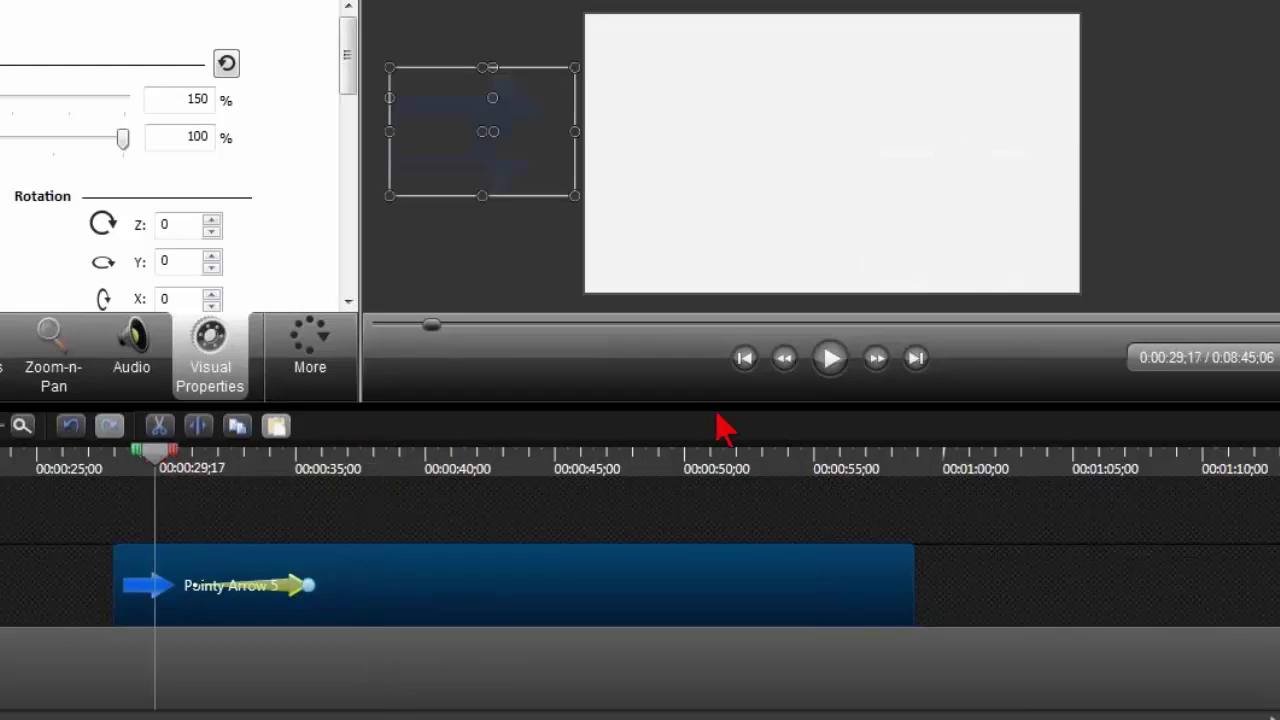
left_click(829, 362)
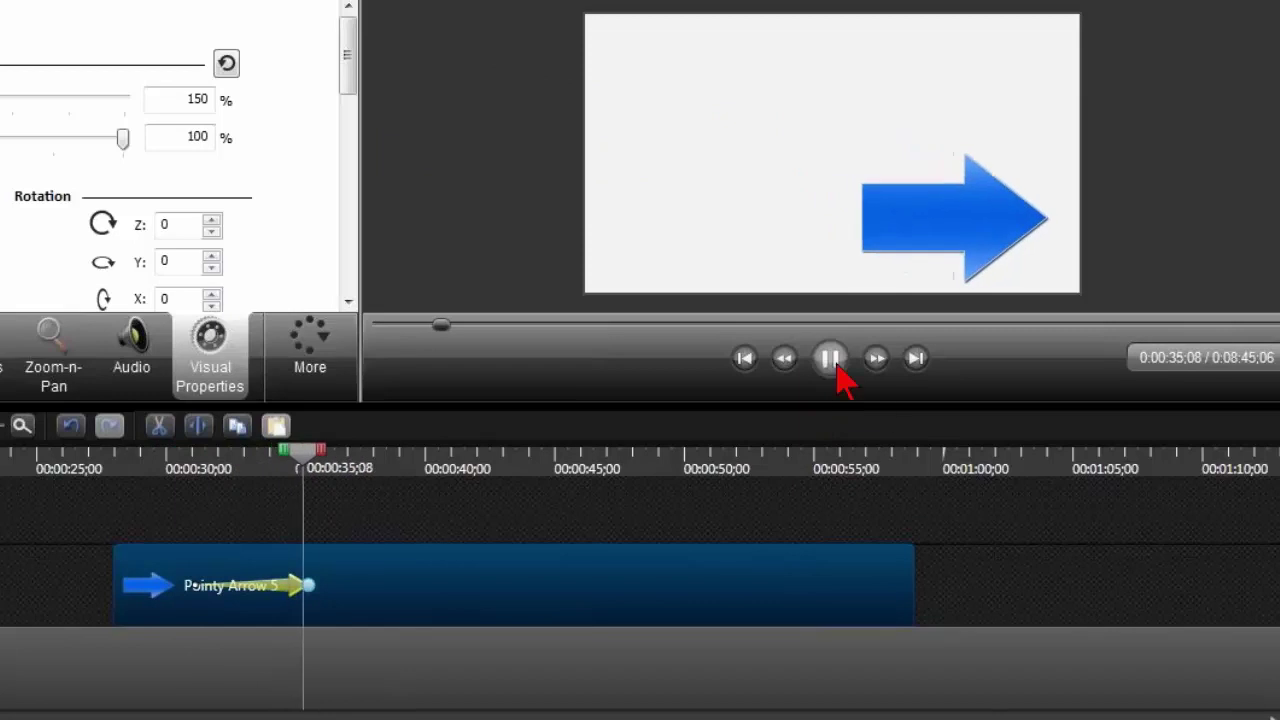
- Delay the fly-in's start slightly and replay it from 0:31;20
left_click(831, 360)
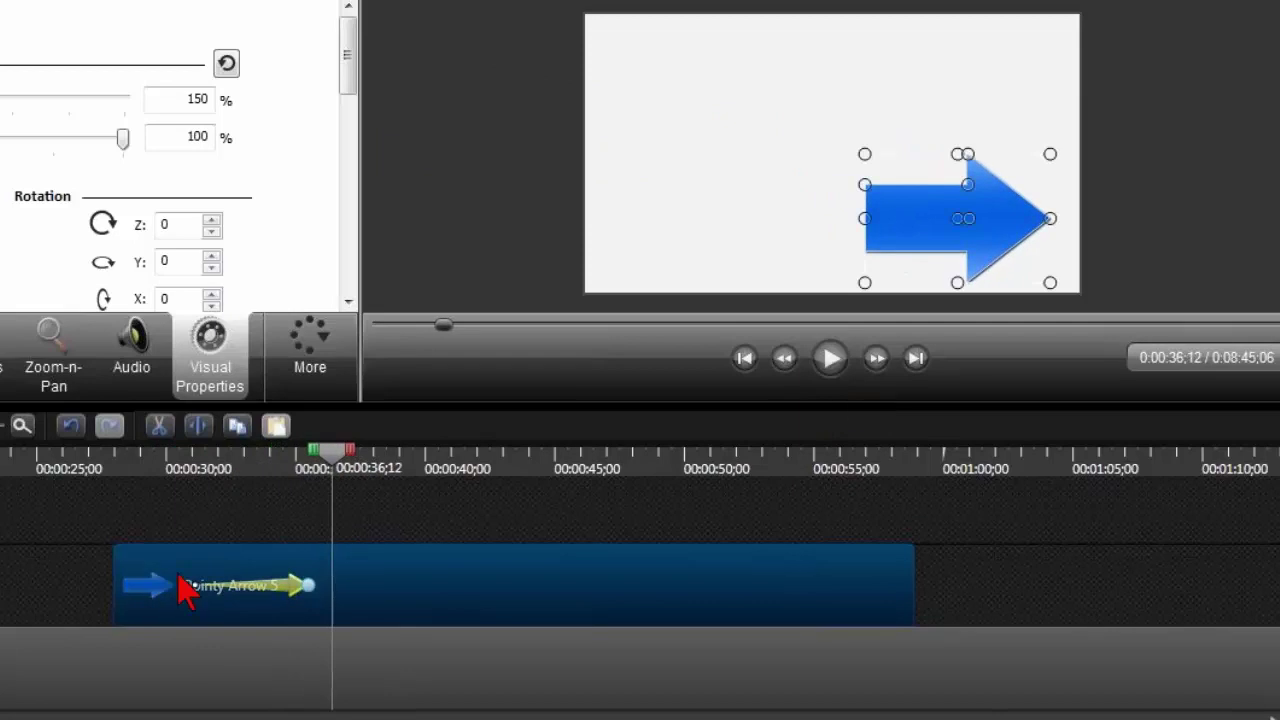
left_click_drag(192, 586, 229, 586)
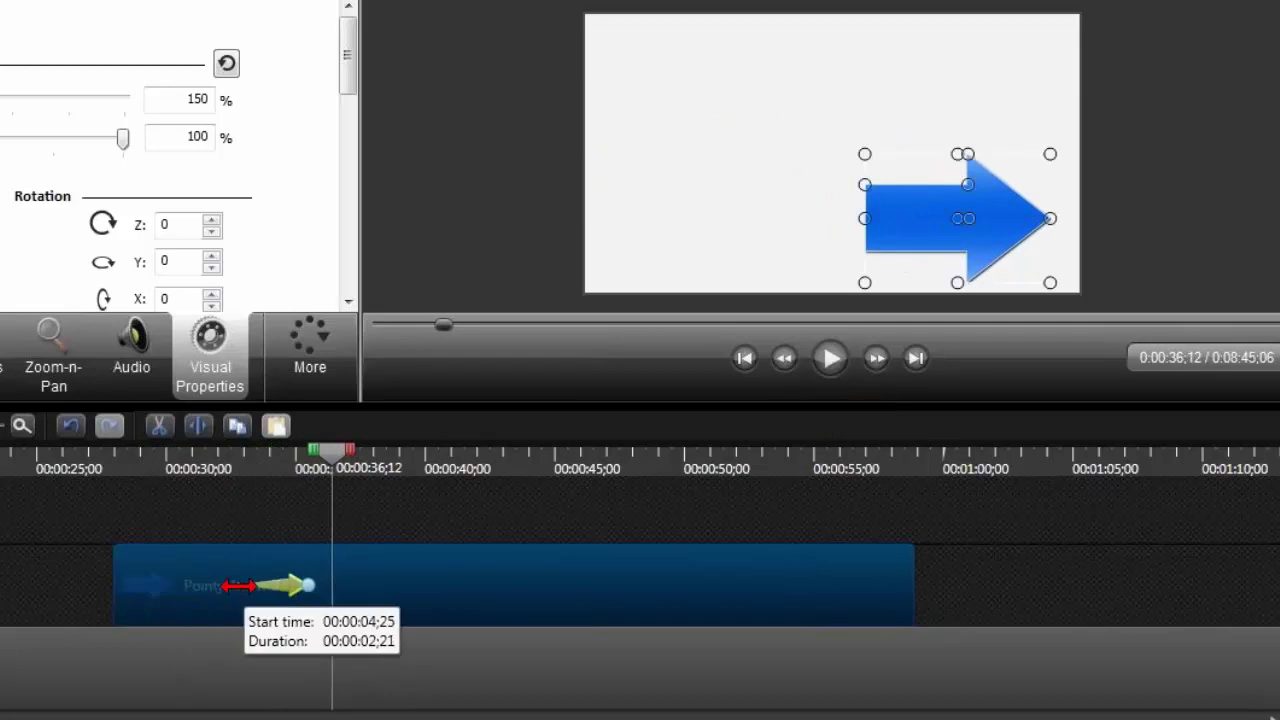
left_click_drag(238, 586, 240, 586)
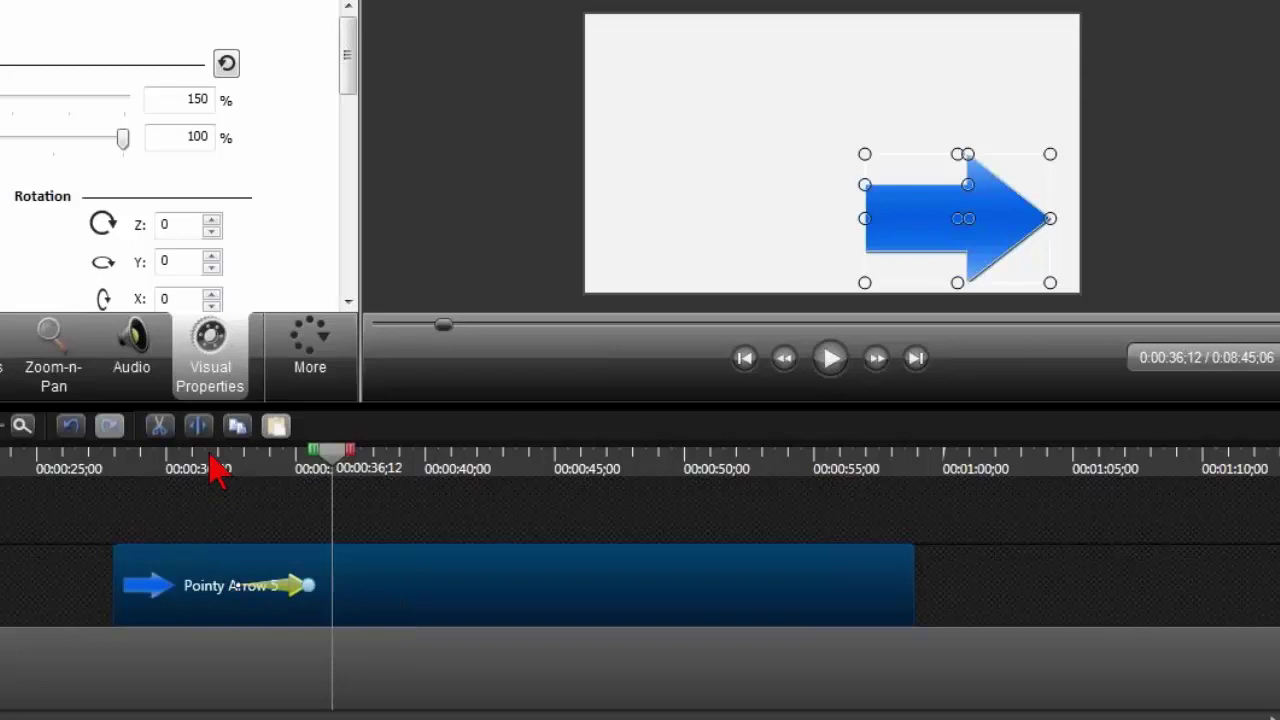
left_click(211, 463)
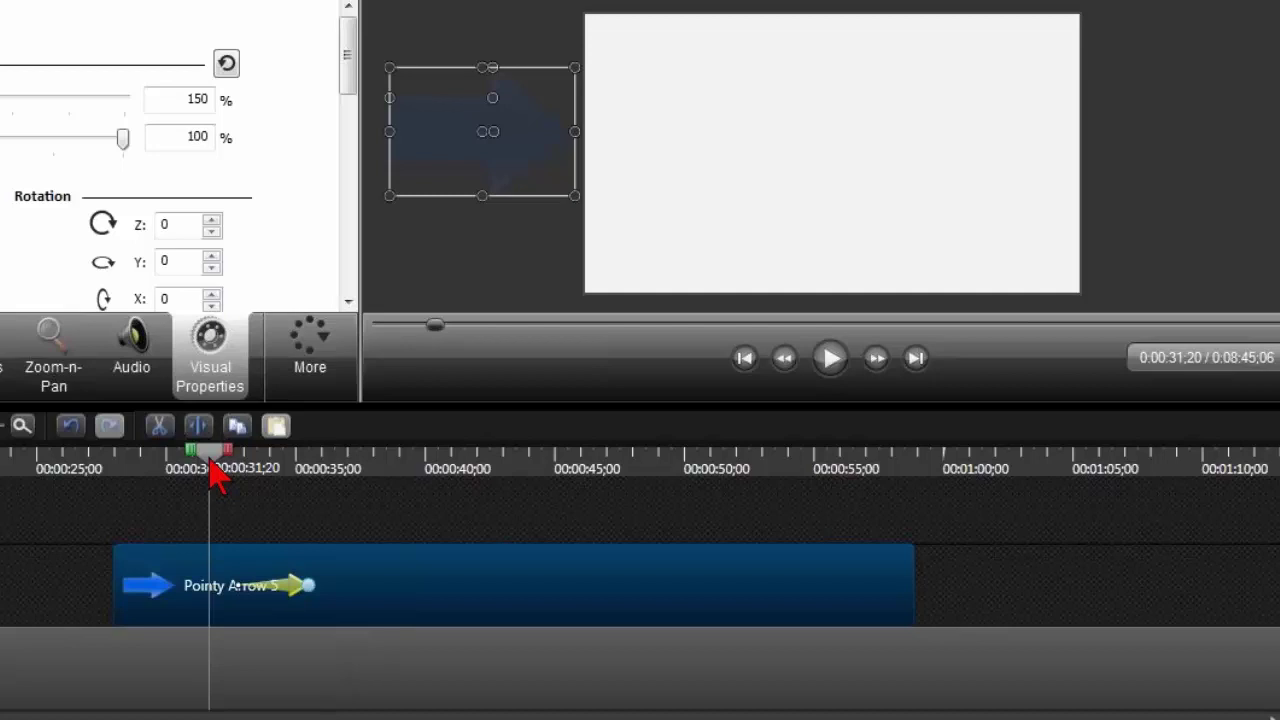
left_click(834, 364)
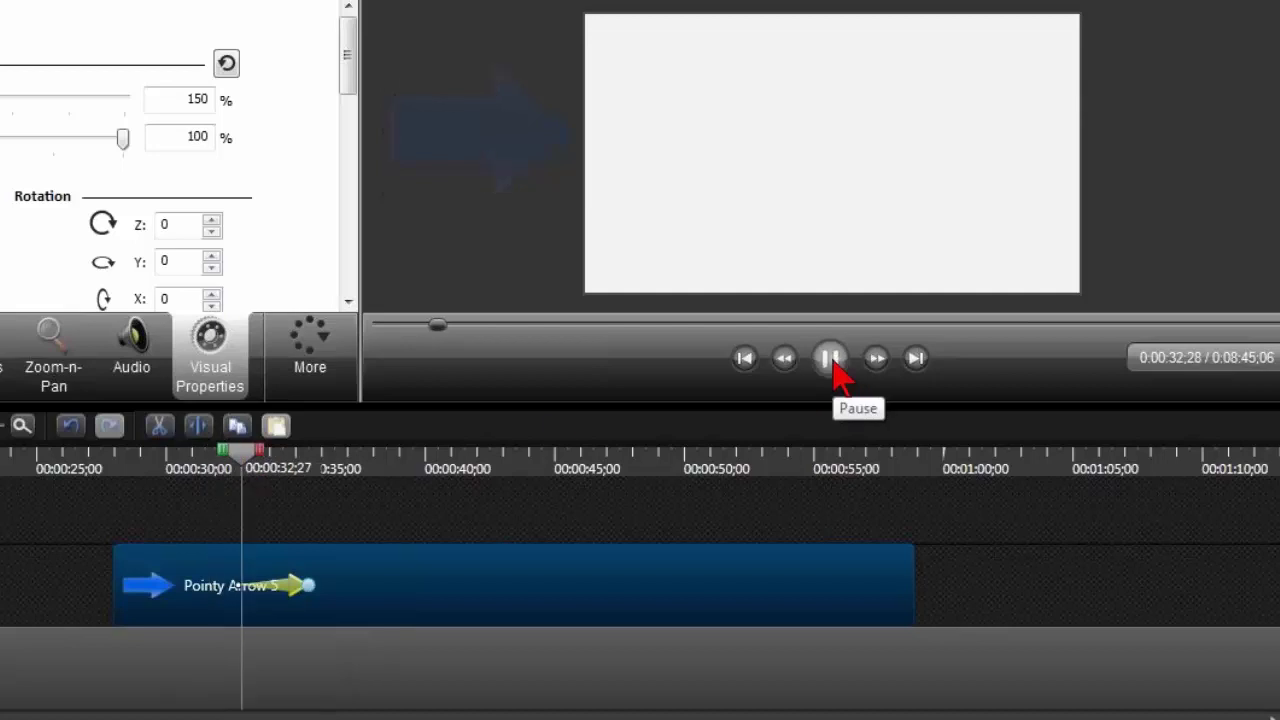
left_click(834, 362)
- Shift the fly-in's start later again and replay it from 0:32;27
left_click_drag(243, 586, 276, 587)
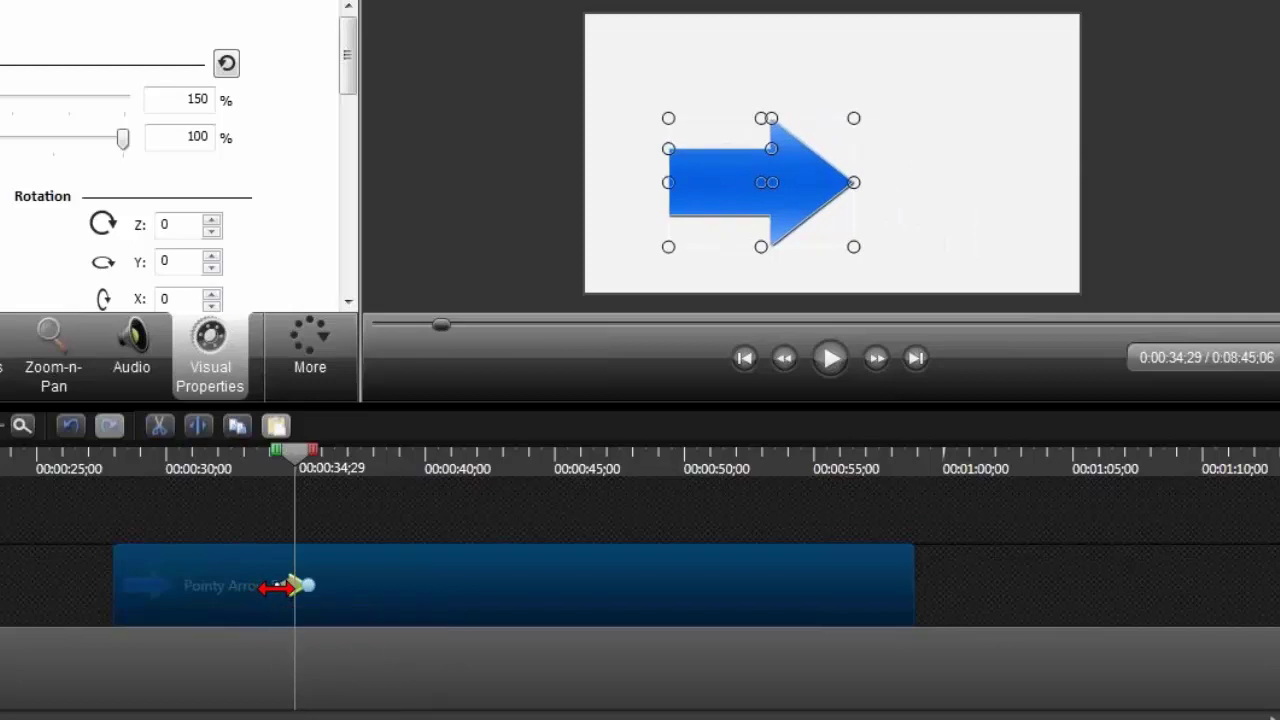
left_click(243, 463)
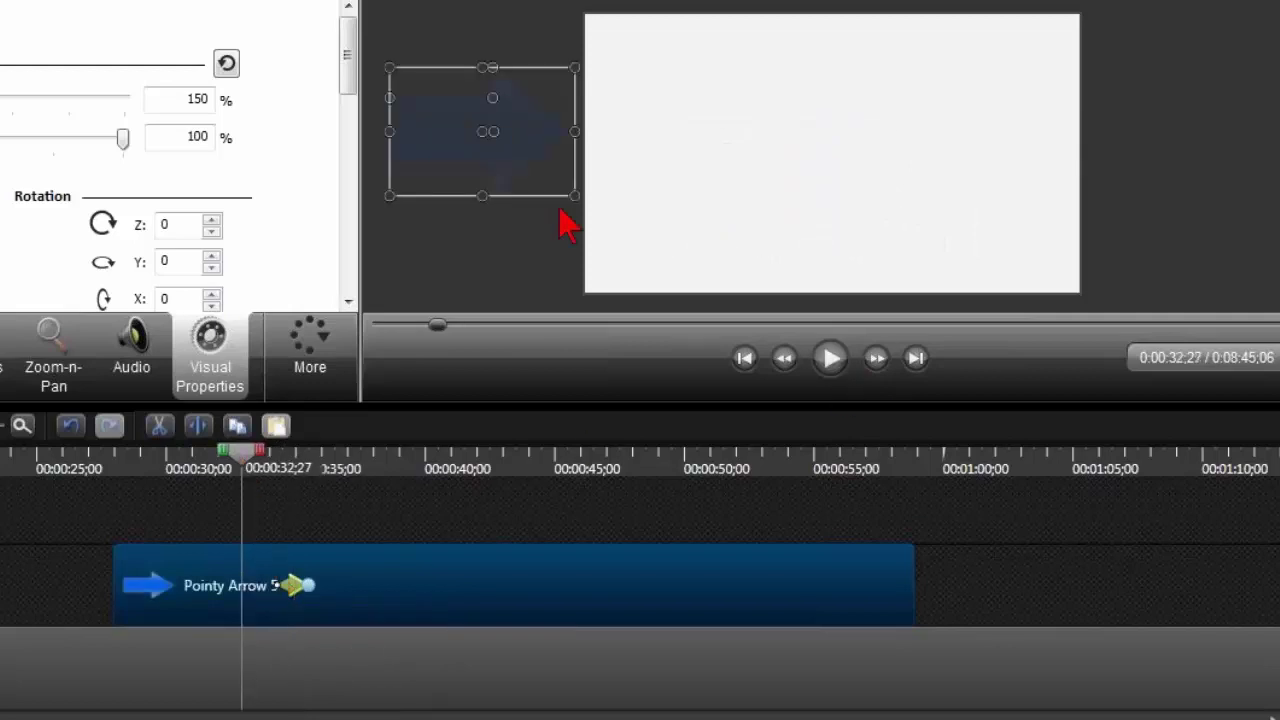
left_click(830, 362)
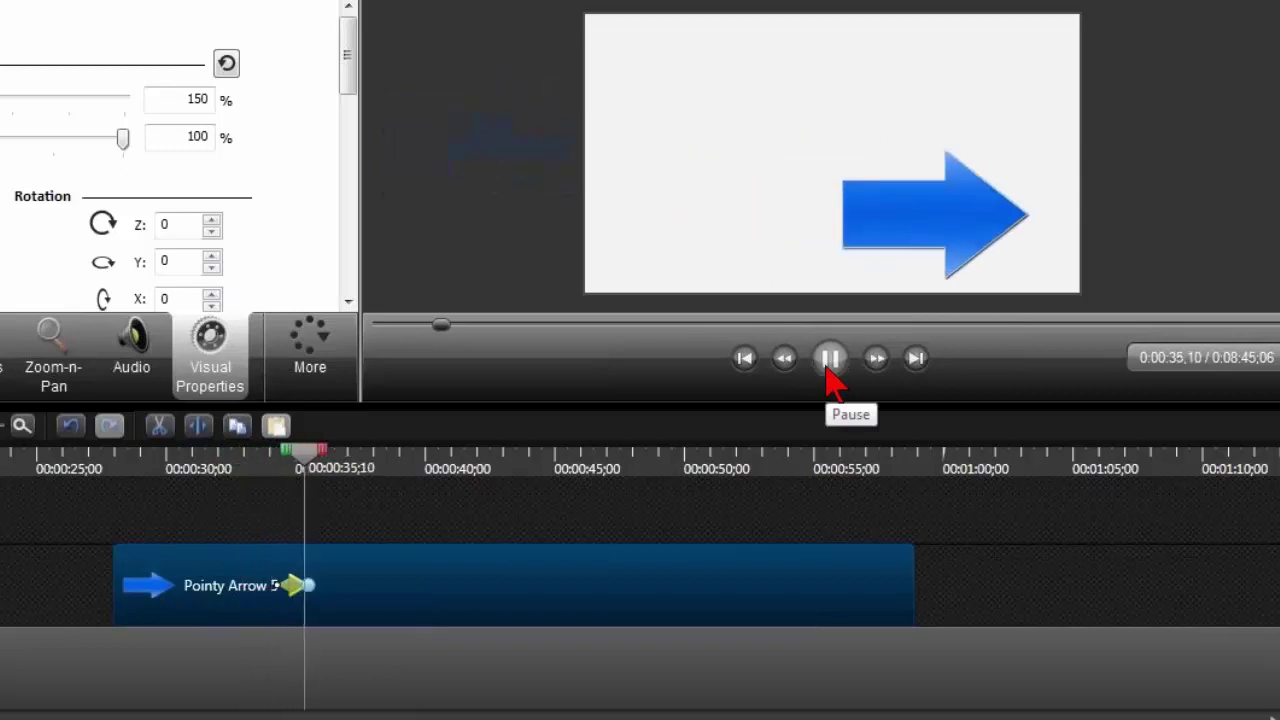
left_click(829, 360)
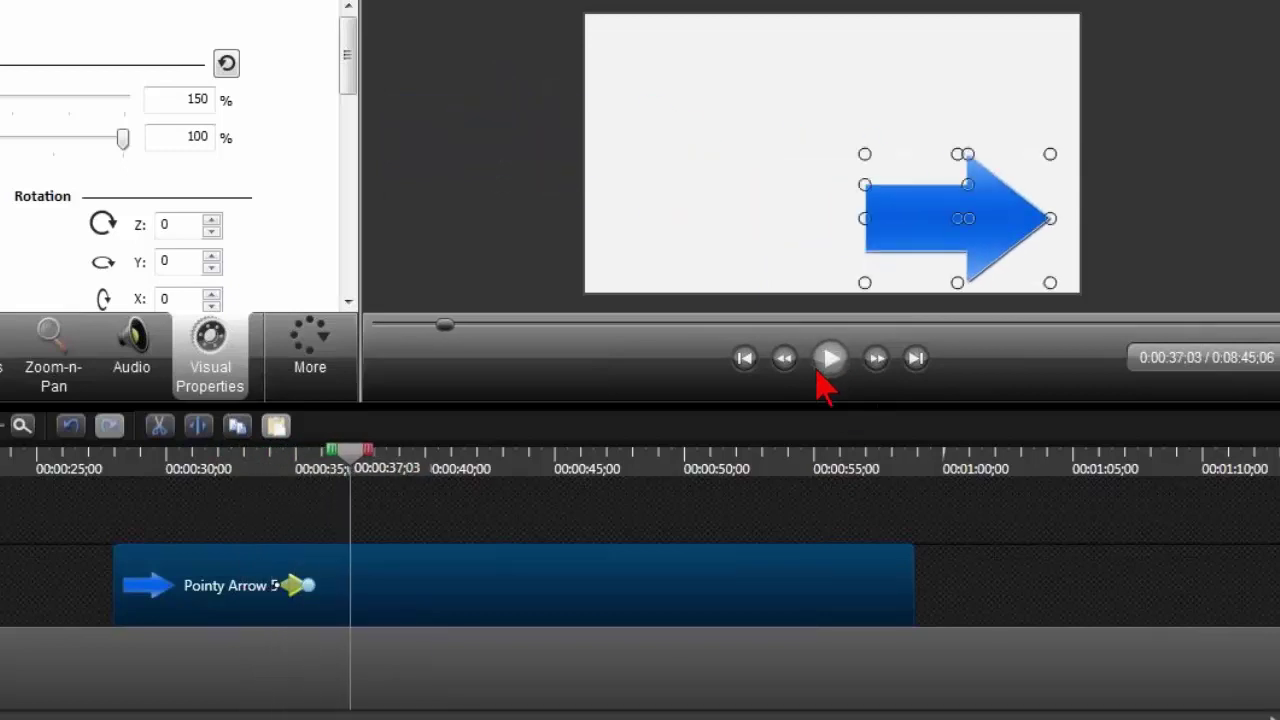
- Check the arrow's start at 0:32;22 and landing at 0:37;03, then move to about 0:44
left_click(245, 480)
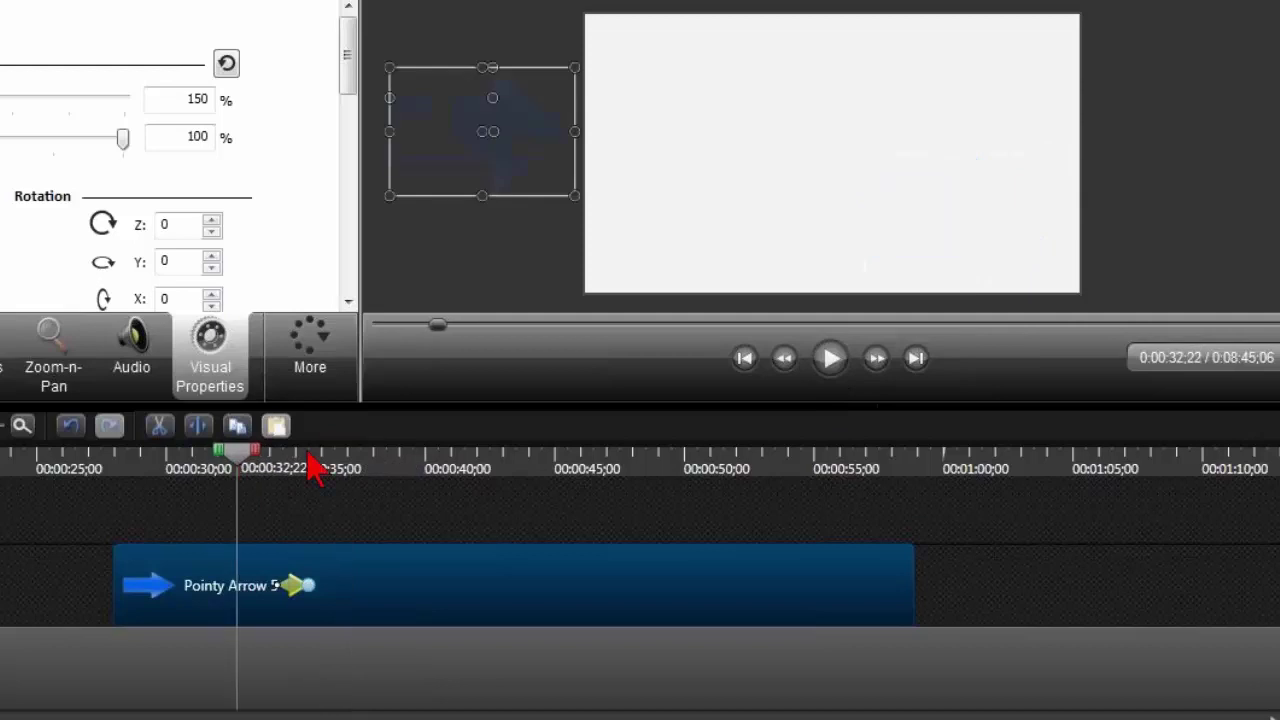
left_click(351, 468)
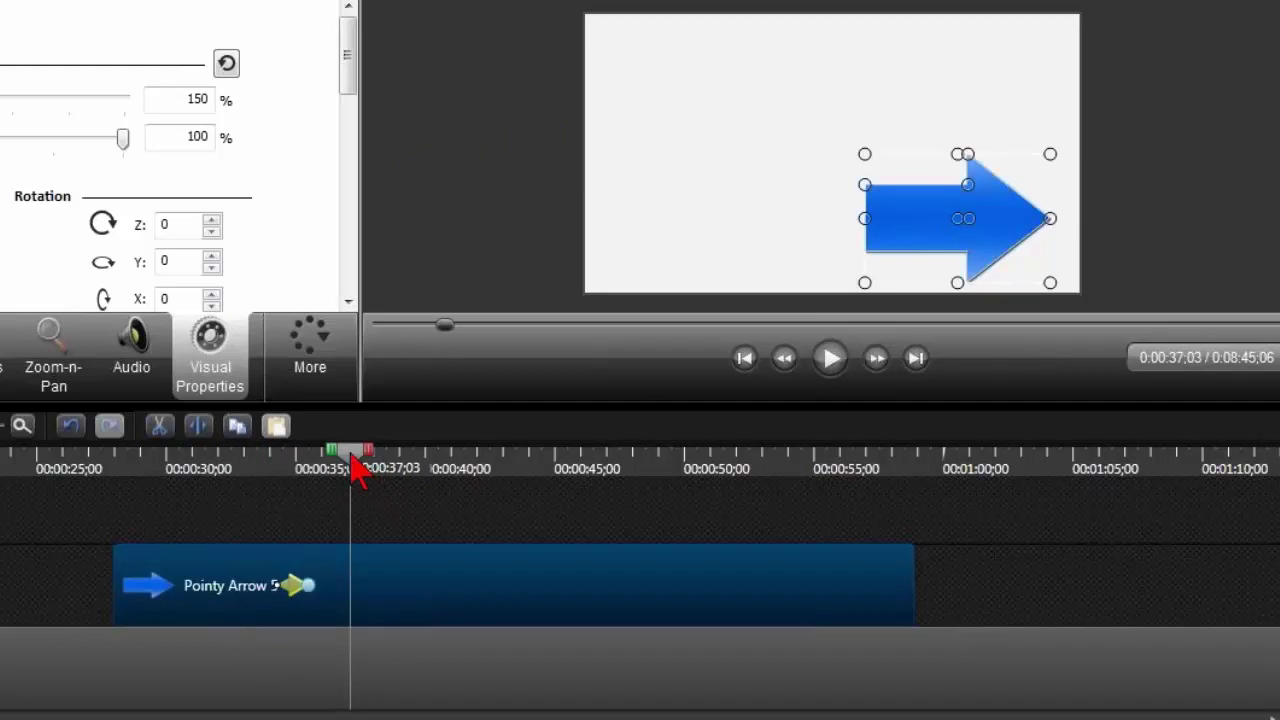
left_click_drag(352, 460, 541, 468)
- At 0:44;13, add an animation point that rotates the arrow 180° to point left
left_click(226, 63)
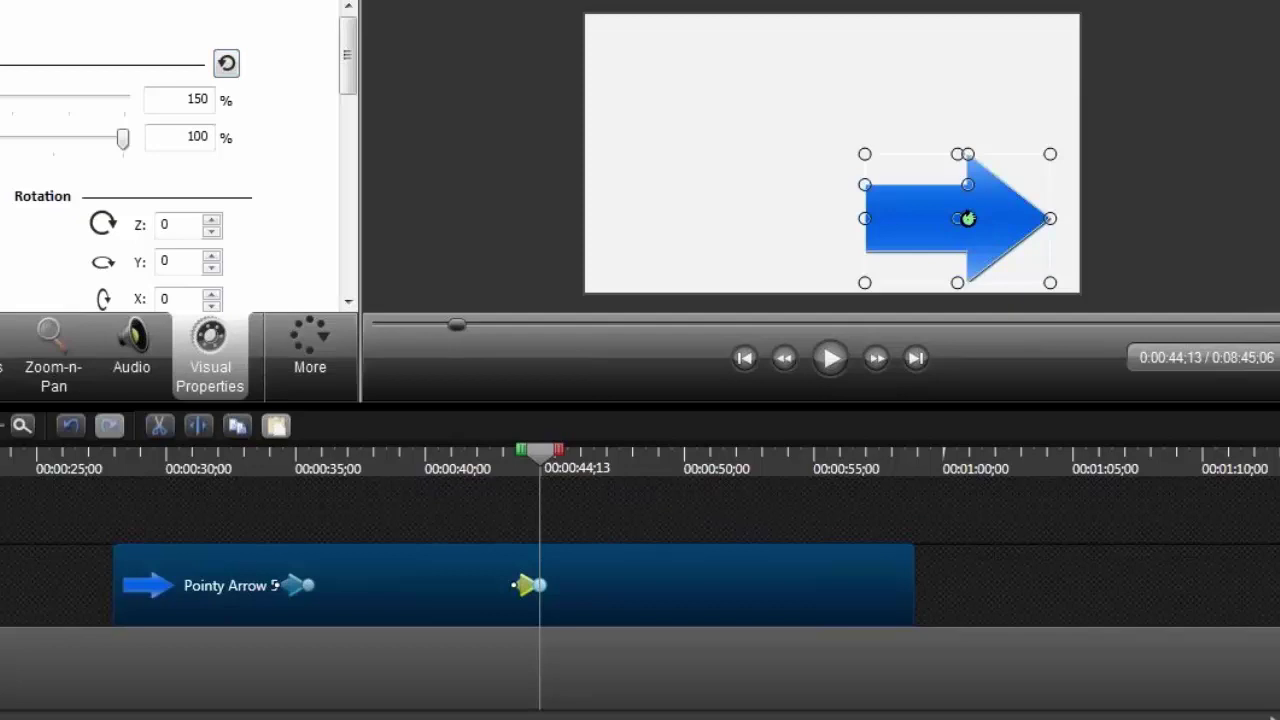
left_click_drag(968, 218, 518, 209)
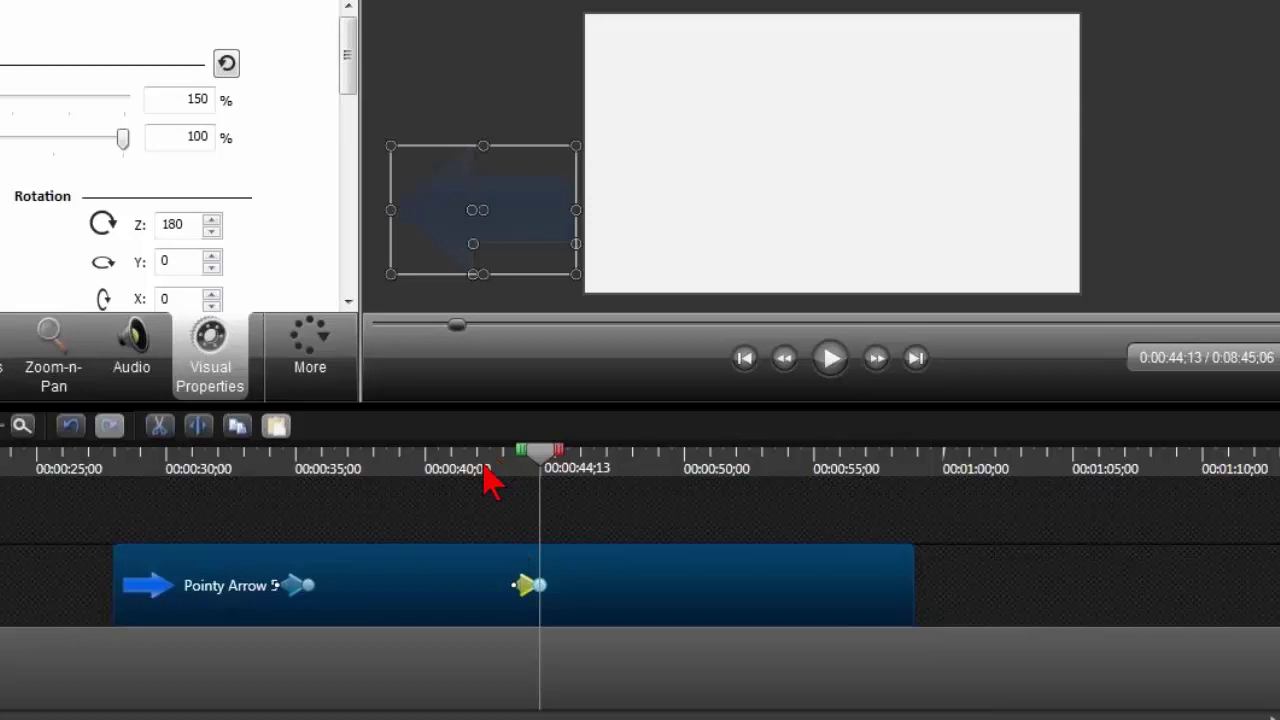
- Preview the arrow's exit animation by scrubbing and playing it from before it starts
left_click(381, 472)
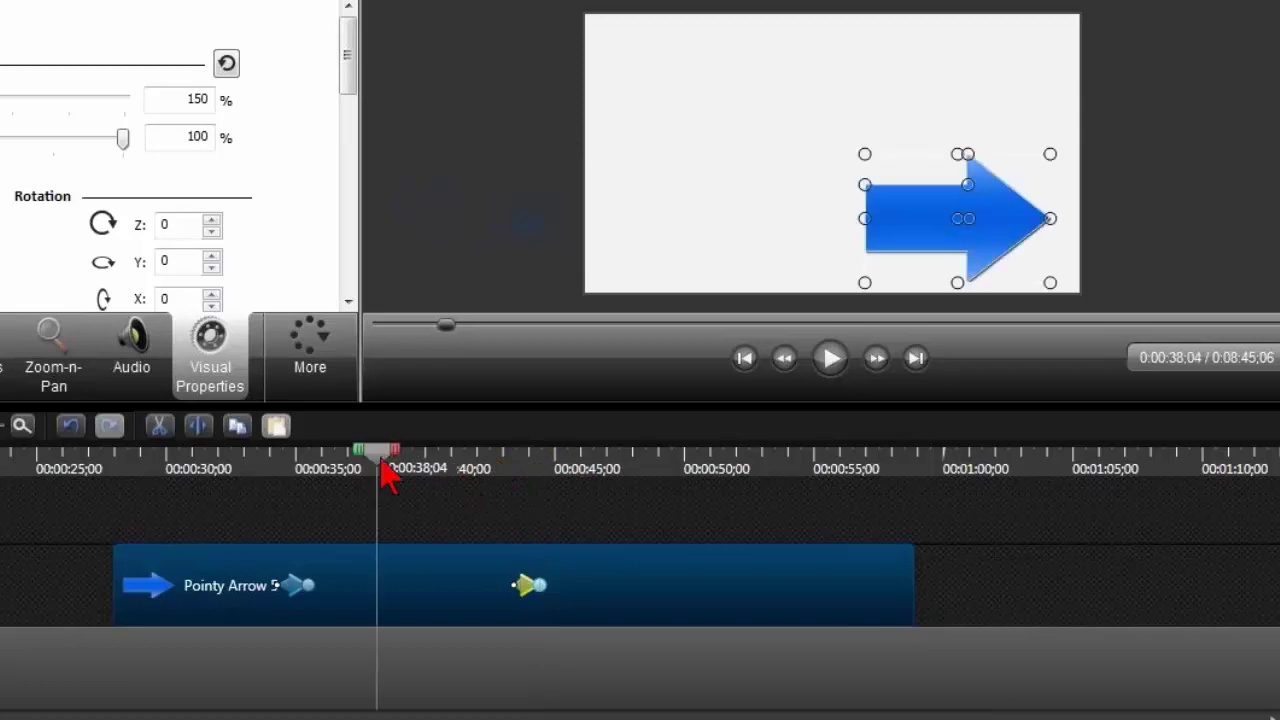
left_click_drag(382, 464, 496, 466)
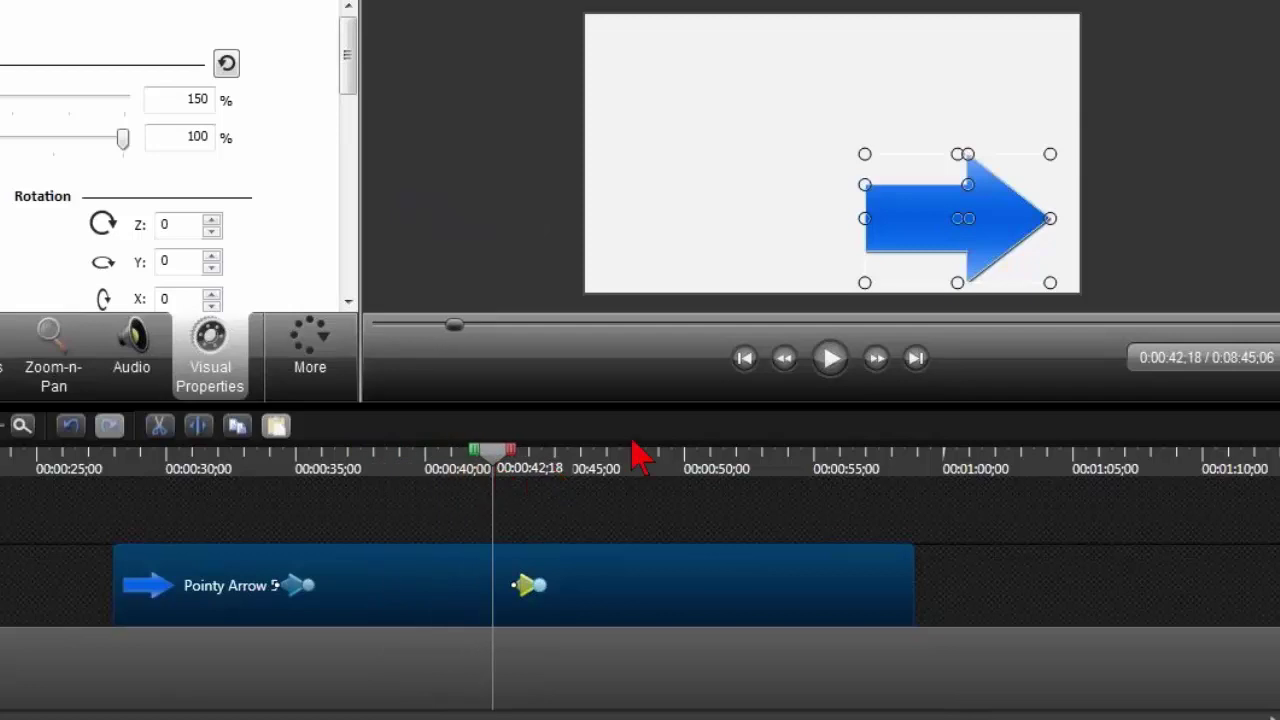
left_click(510, 465)
left_click(829, 360)
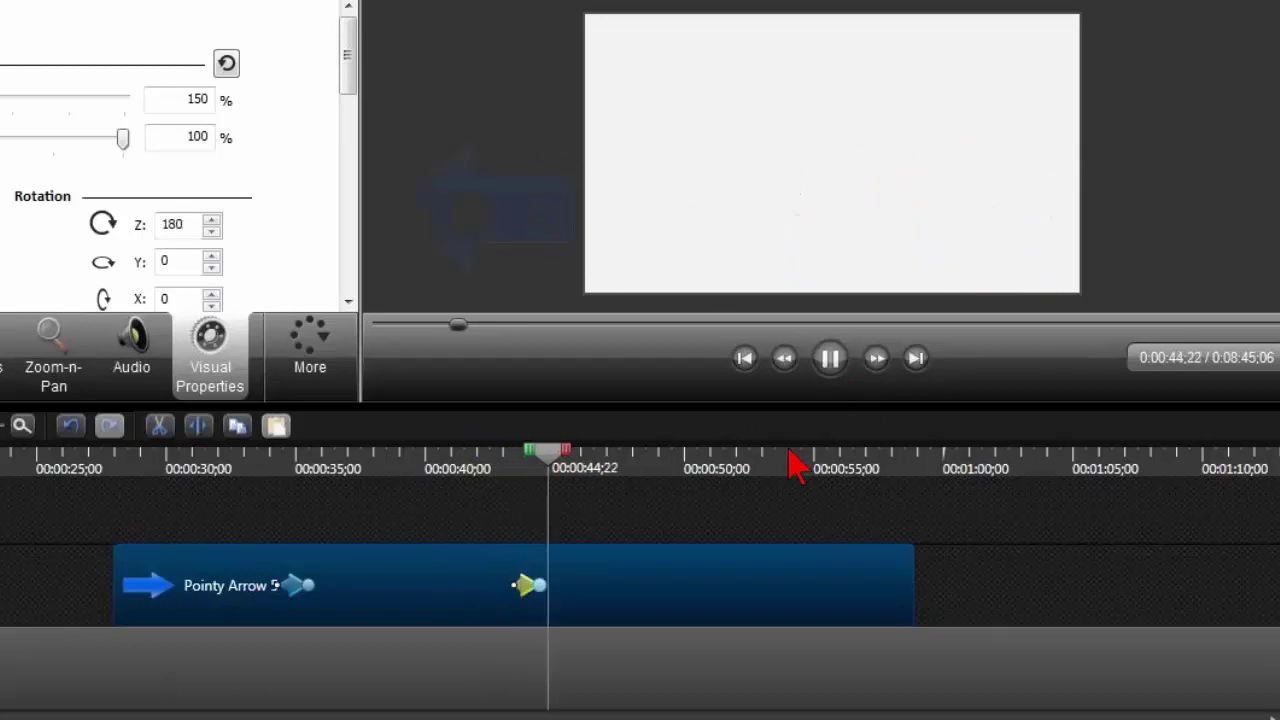
left_click(831, 360)
left_click_drag(627, 448, 670, 472)
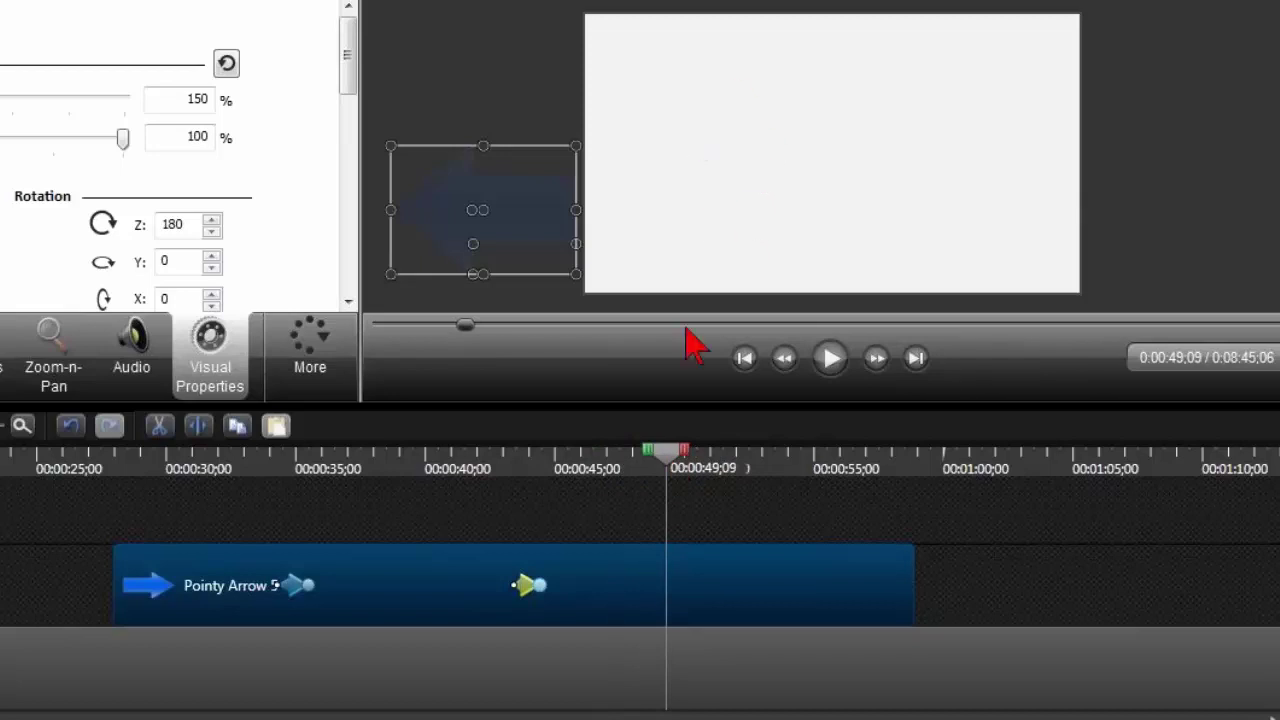
left_click(609, 466)
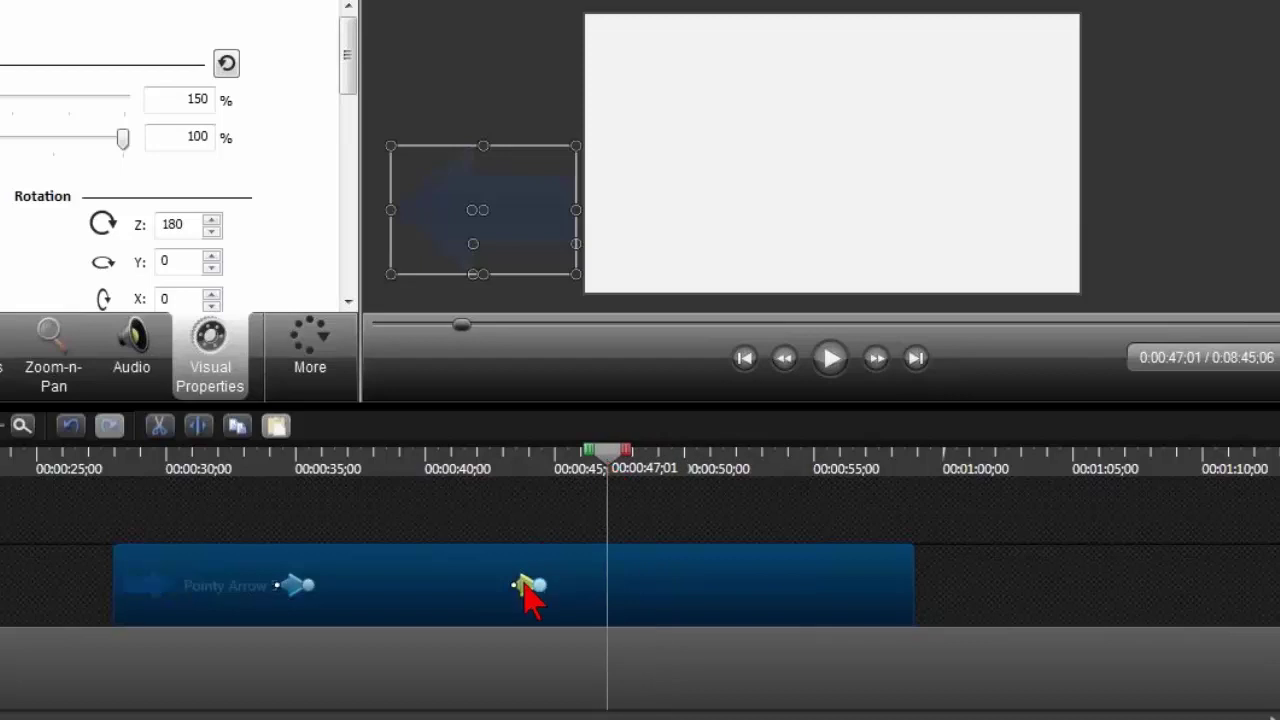
- Start the exit animation earlier to lengthen it, then scrub from about 0:37 to review
left_click_drag(522, 584, 379, 586)
left_click(355, 470)
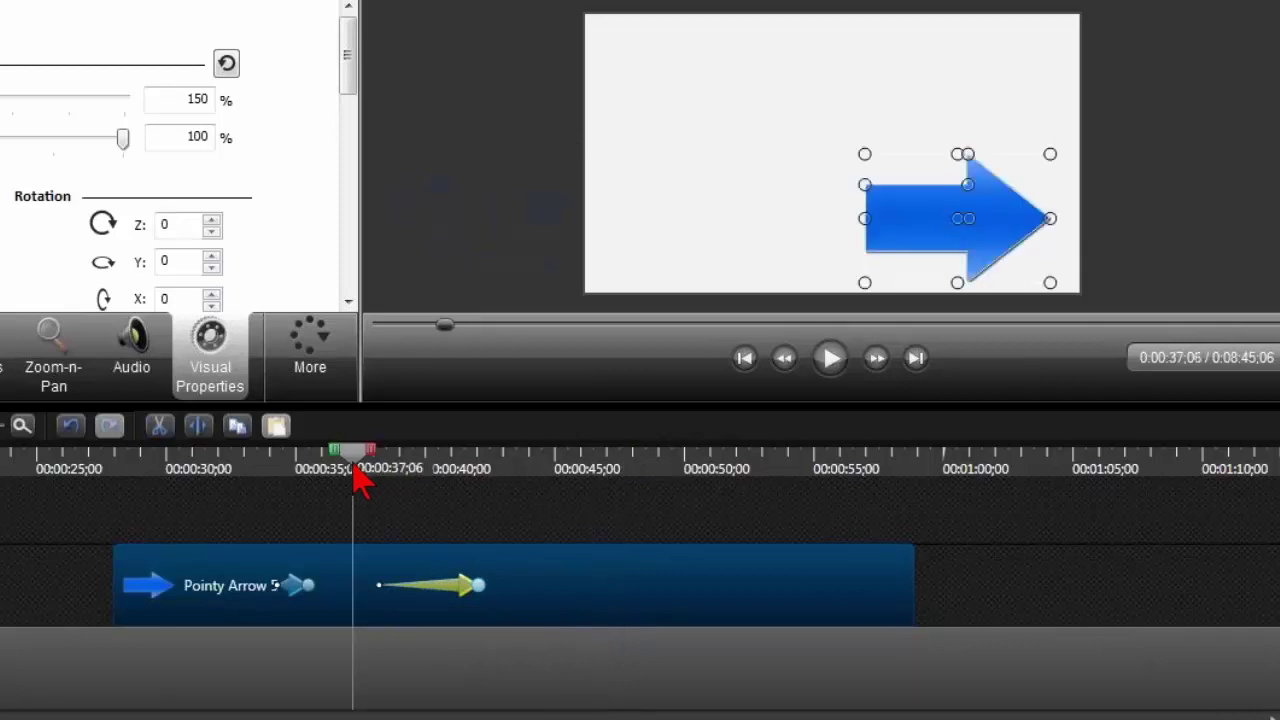
left_click_drag(362, 462, 572, 470)
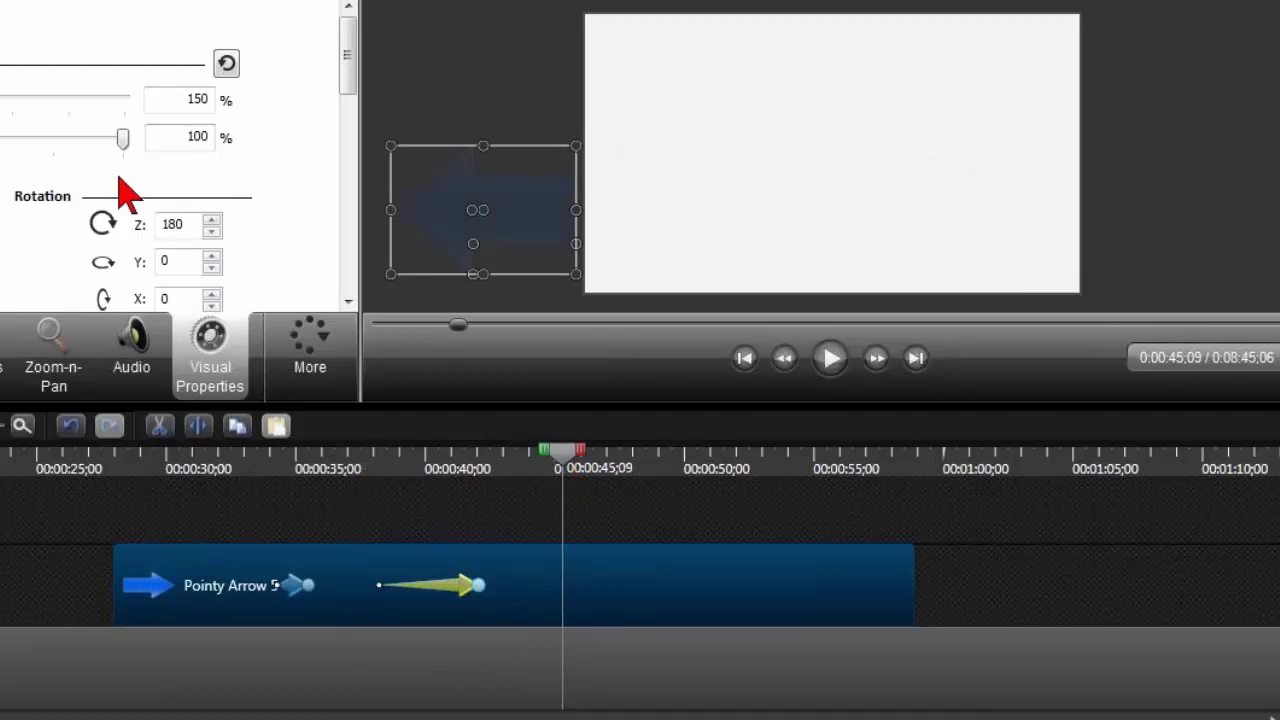
- Move the exit animation later, to around 0:48–0:54, and scrub to check it
left_click(341, 470)
left_click_drag(466, 586, 727, 600)
left_click_drag(344, 462, 499, 474)
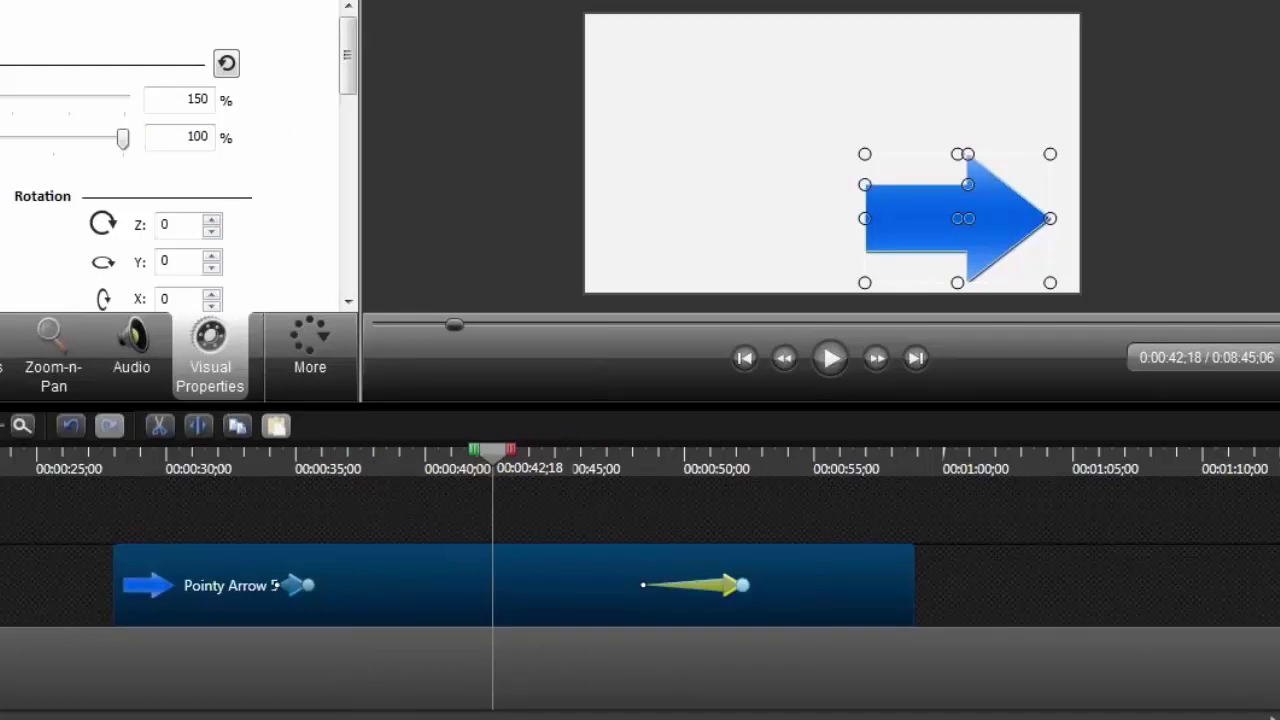
- Scale the arrow down to 80% and preview the fly-in from 0:33
left_click_drag(20, 100, 0, 100)
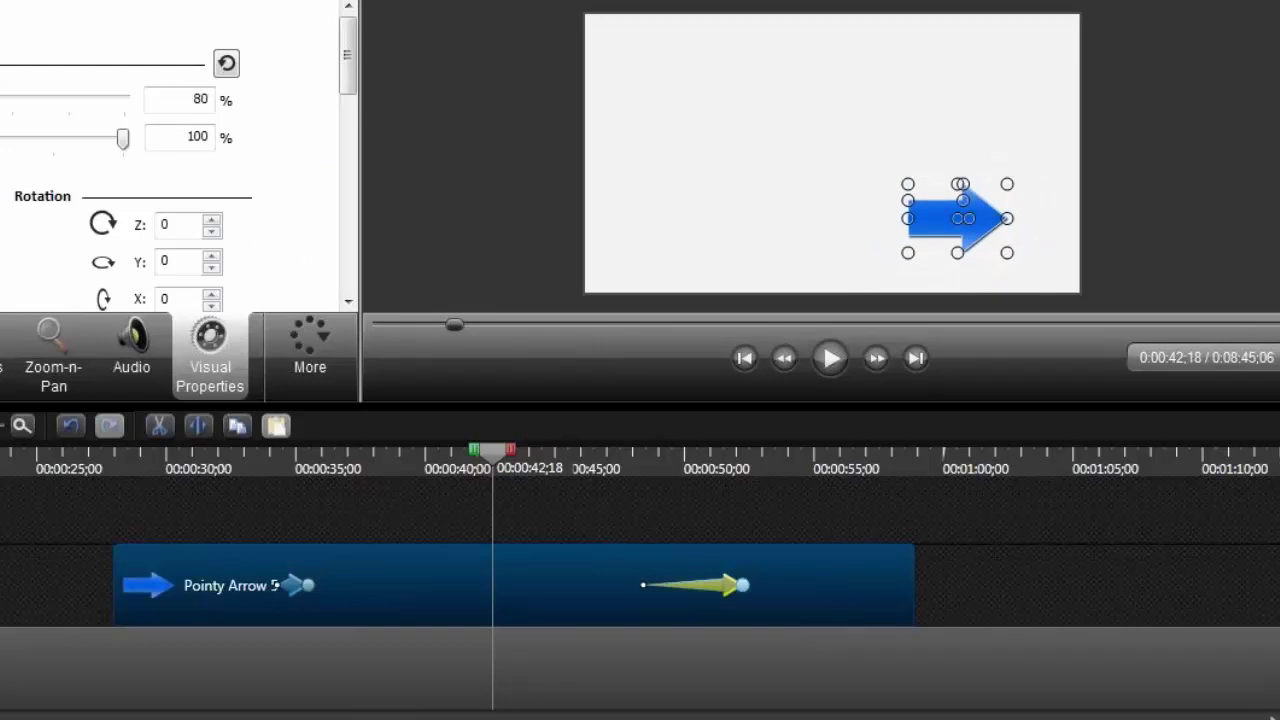
left_click_drag(505, 470, 263, 480)
left_click(826, 356)
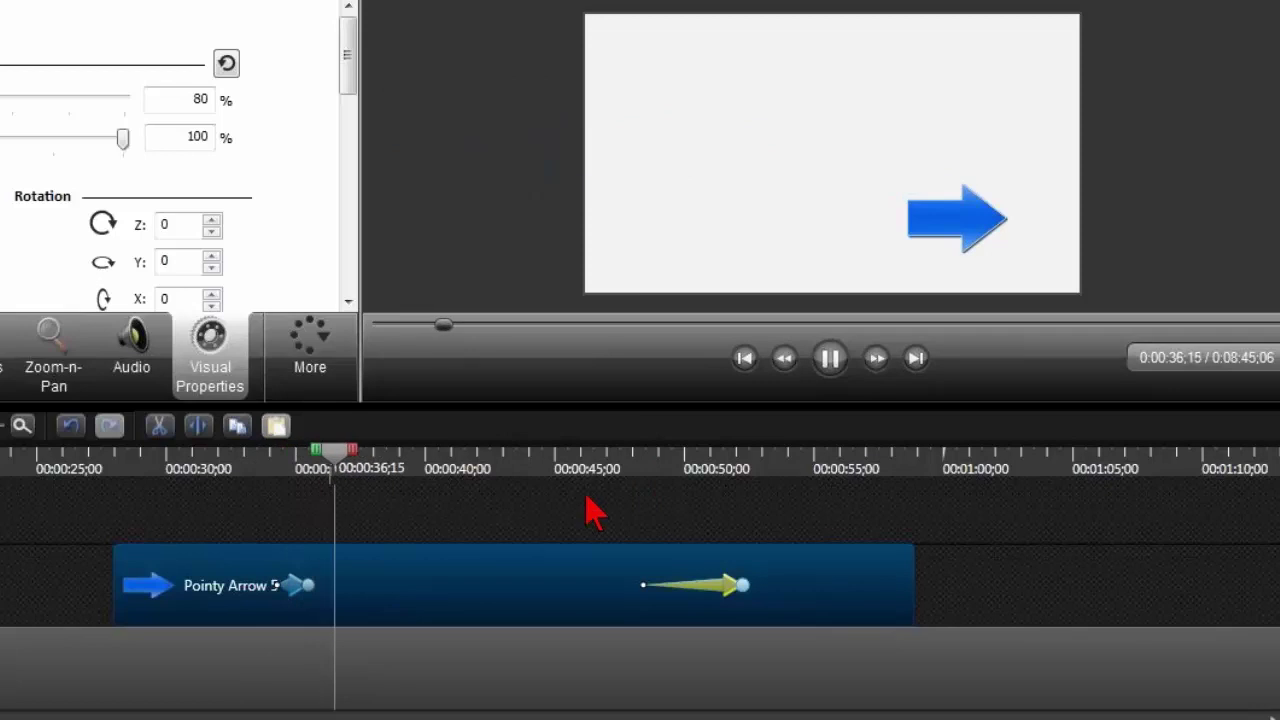
left_click(376, 462)
left_click_drag(375, 458, 378, 460)
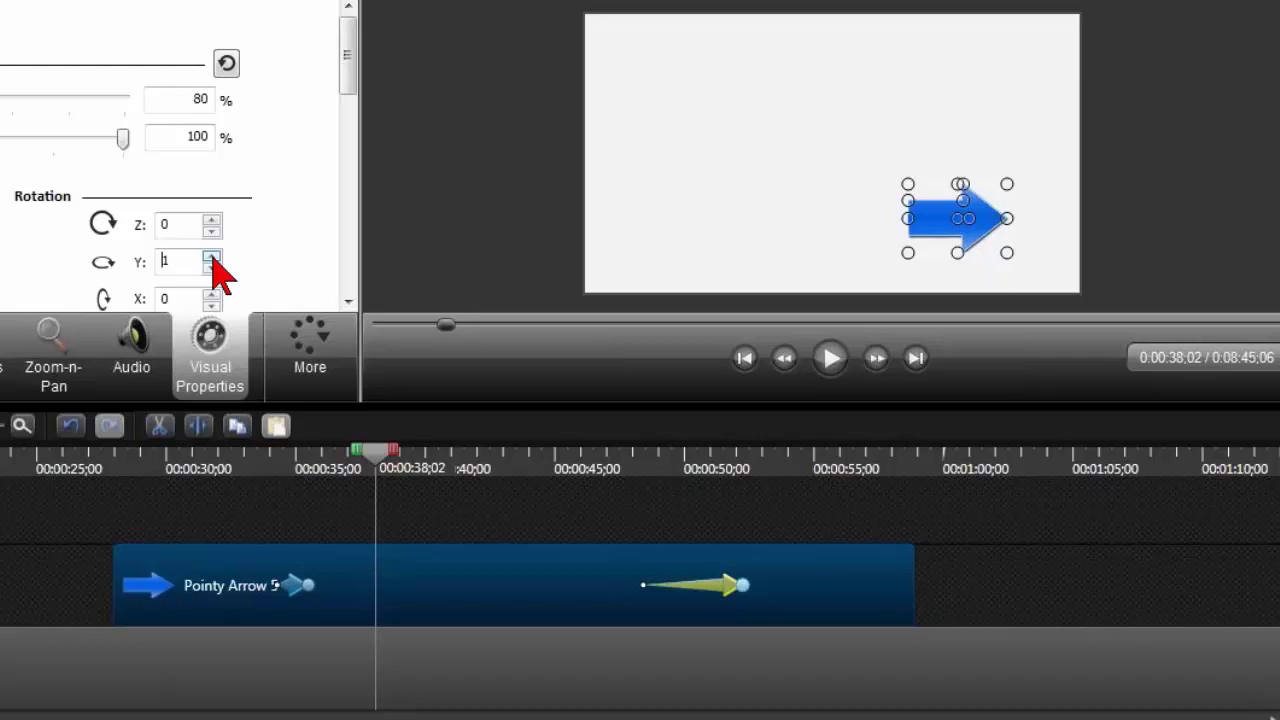
- Raise the arrow's Y rotation to 852 and replay from about 0:33 to review the spin
left_click(212, 256)
left_click_drag(212, 256, 212, 256)
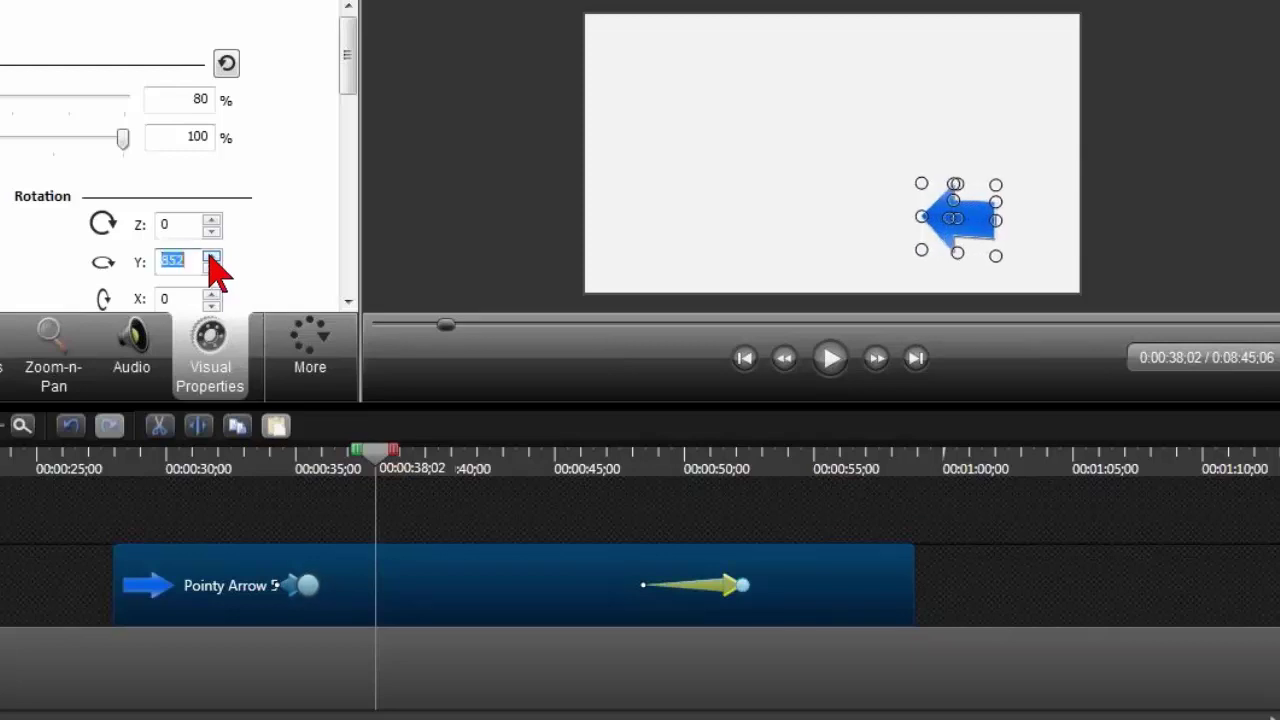
left_click(248, 470)
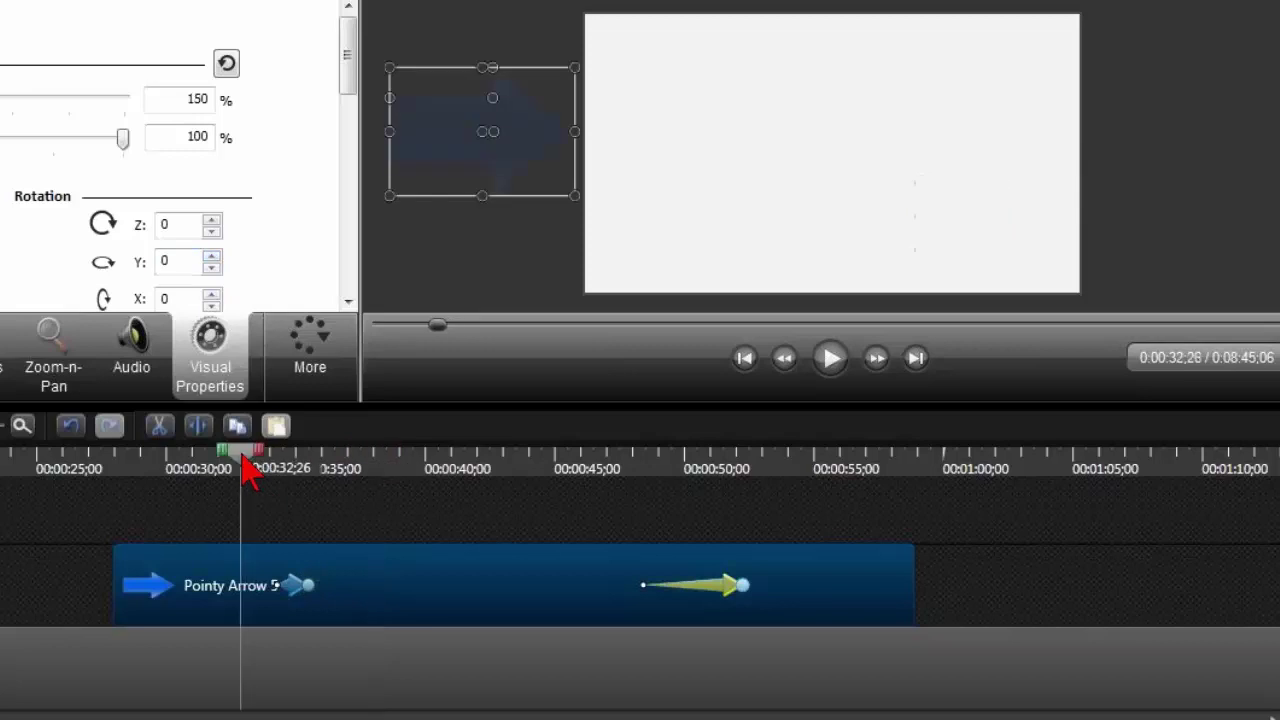
left_click(334, 522)
left_click(830, 358)
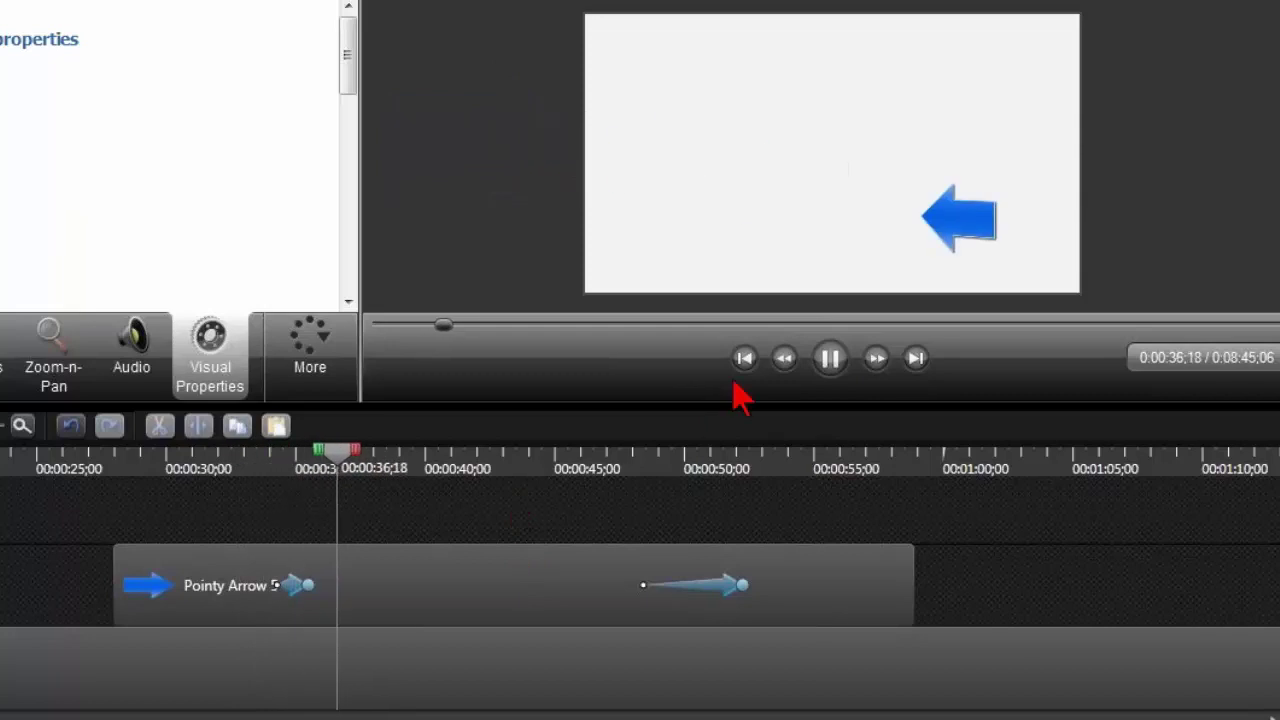
left_click(823, 368)
left_click(280, 588)
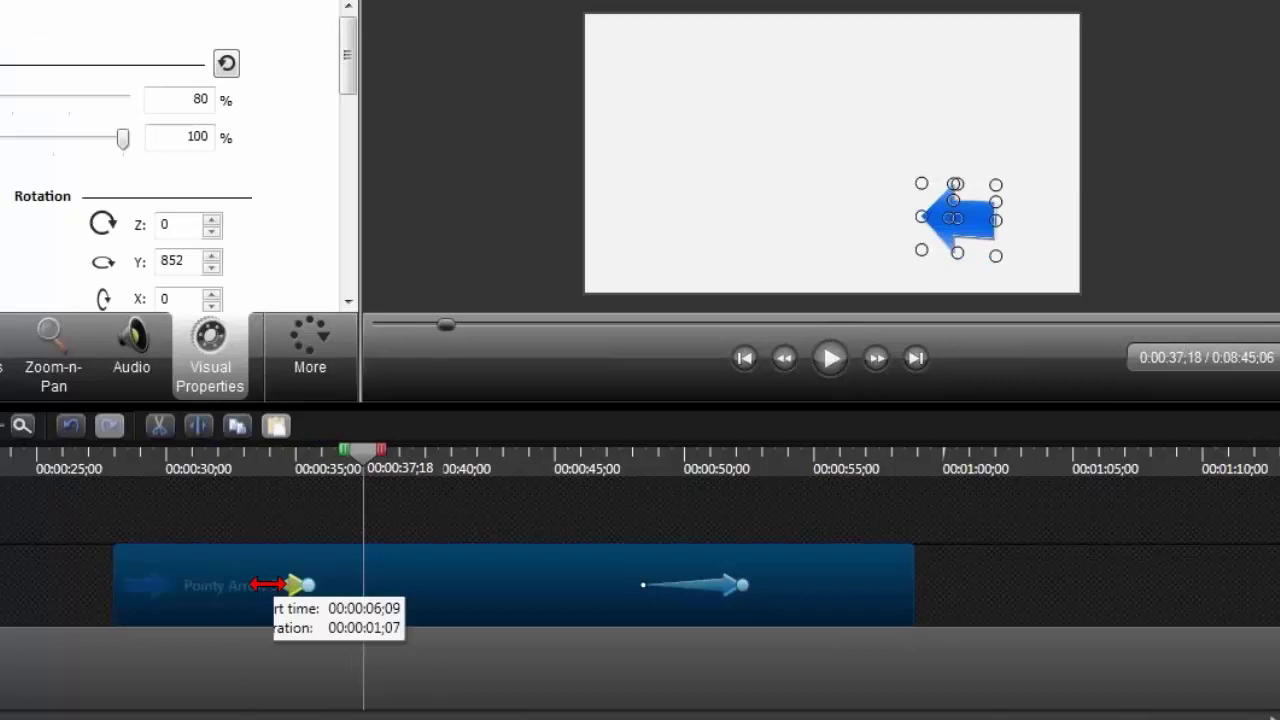
left_click(204, 468)
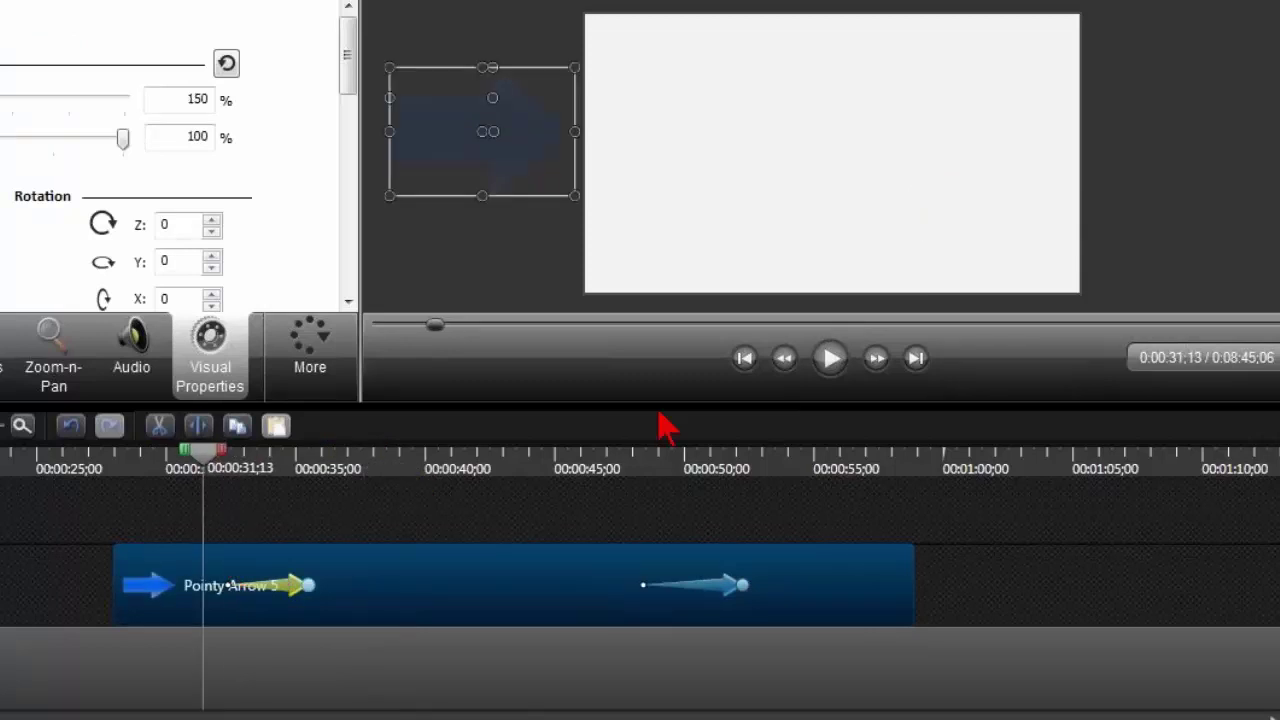
left_click(831, 358)
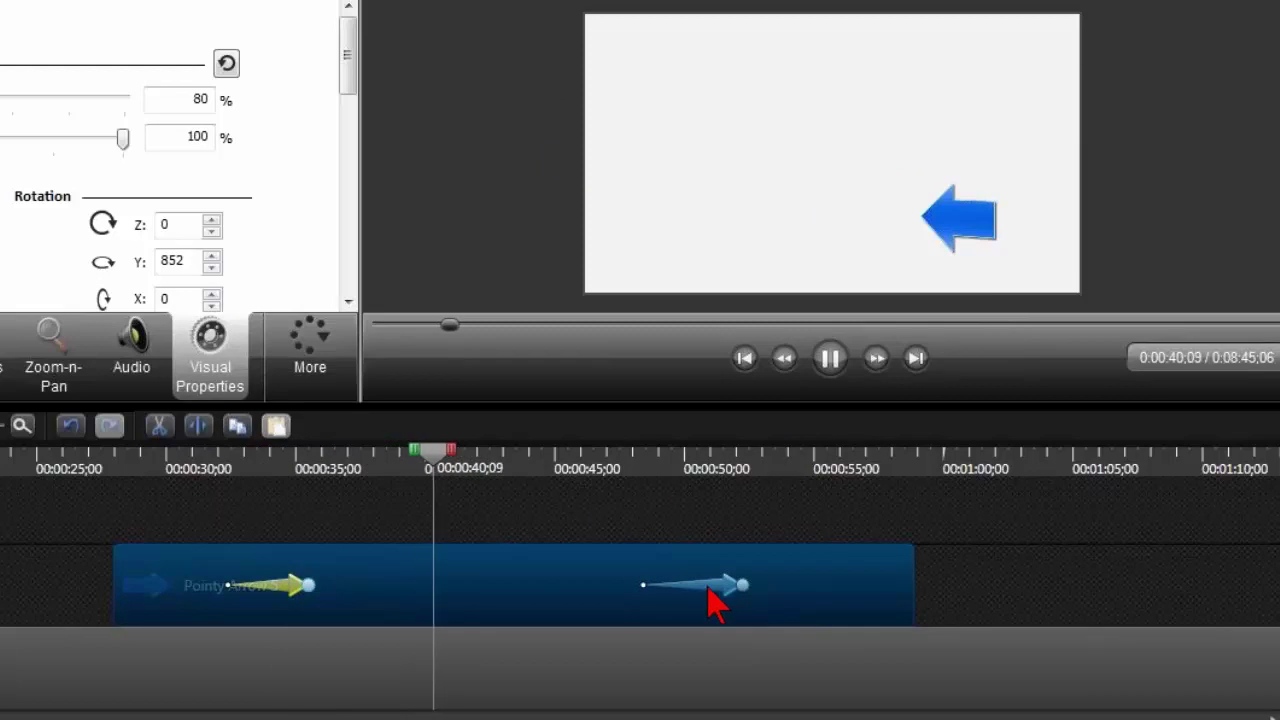
left_click(628, 466)
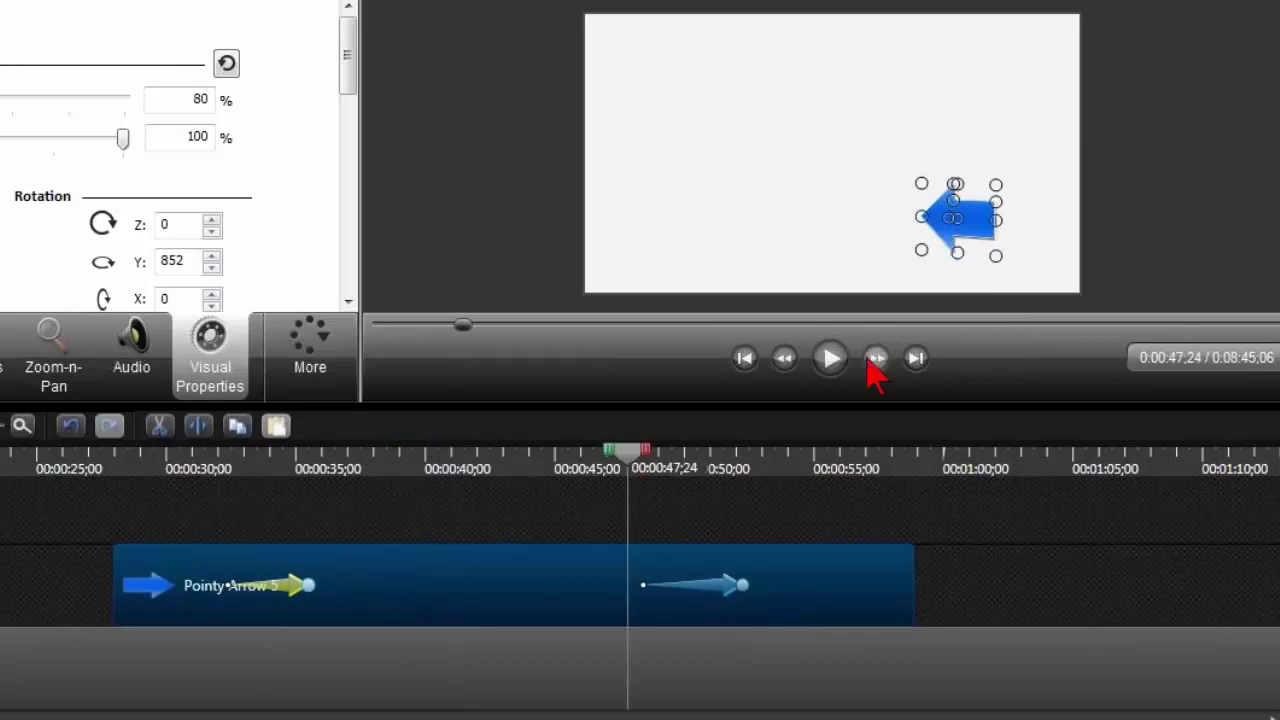
left_click(836, 362)
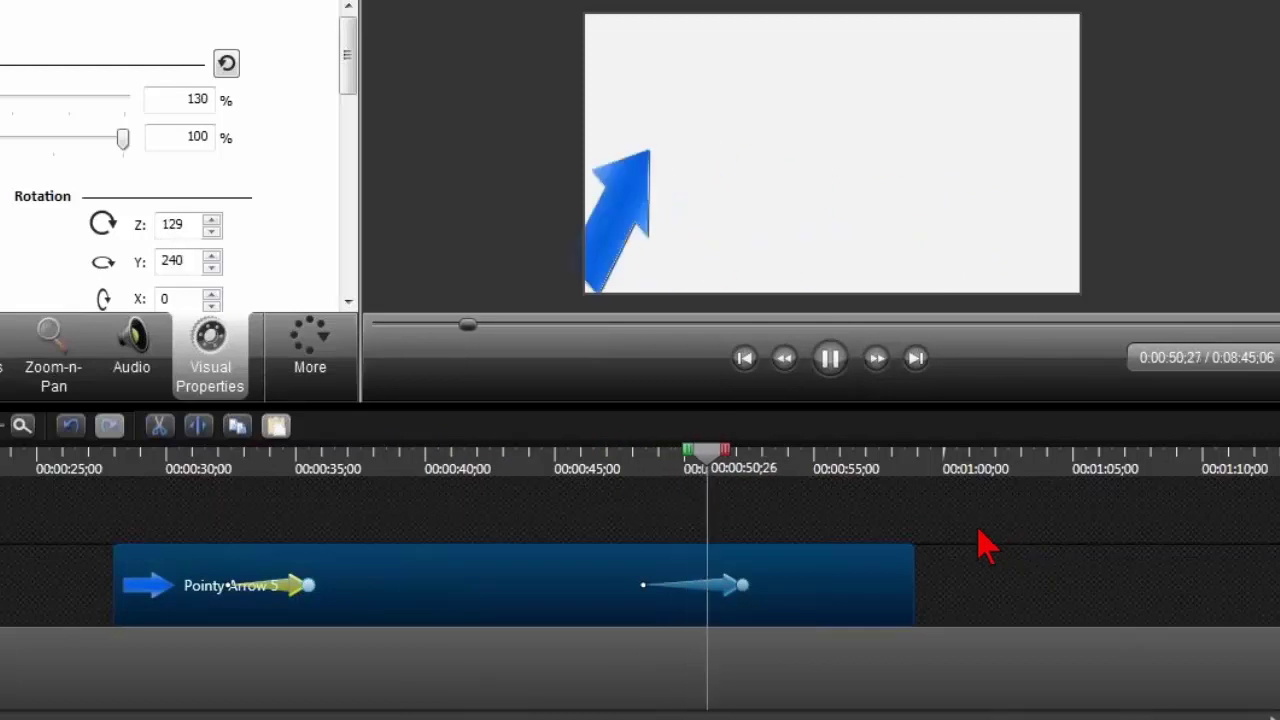
left_click(832, 366)
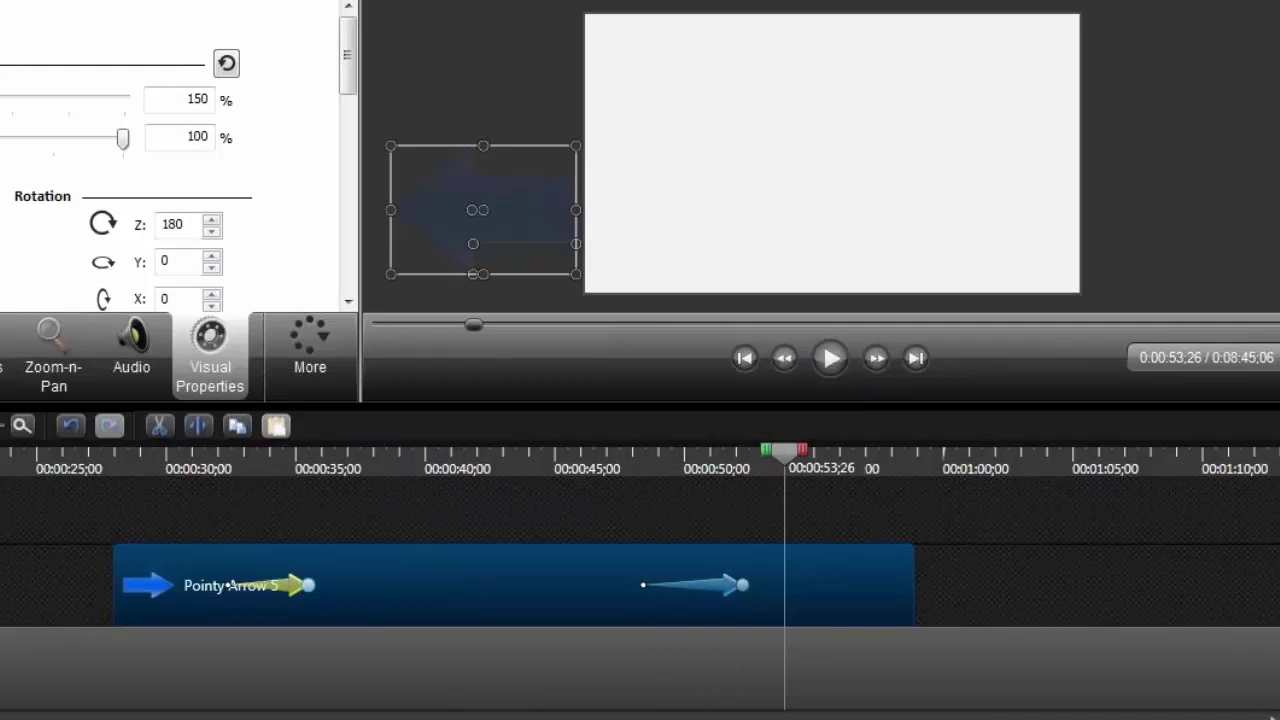